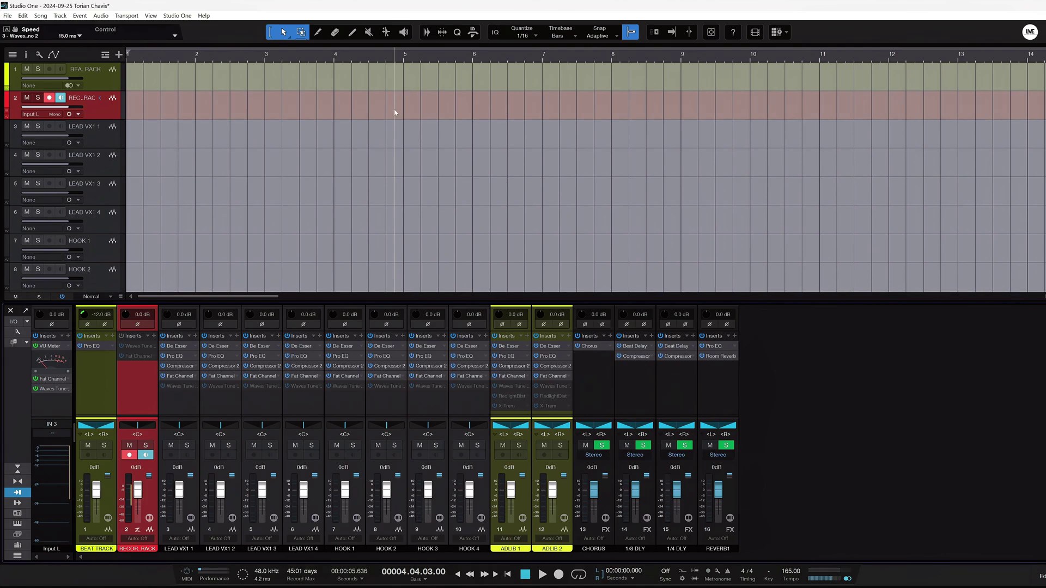
Step: Record a take on the record track from position 4.04.03 and move its middle section onto the LEAD VX1 1 track
key("KP_Multiply")
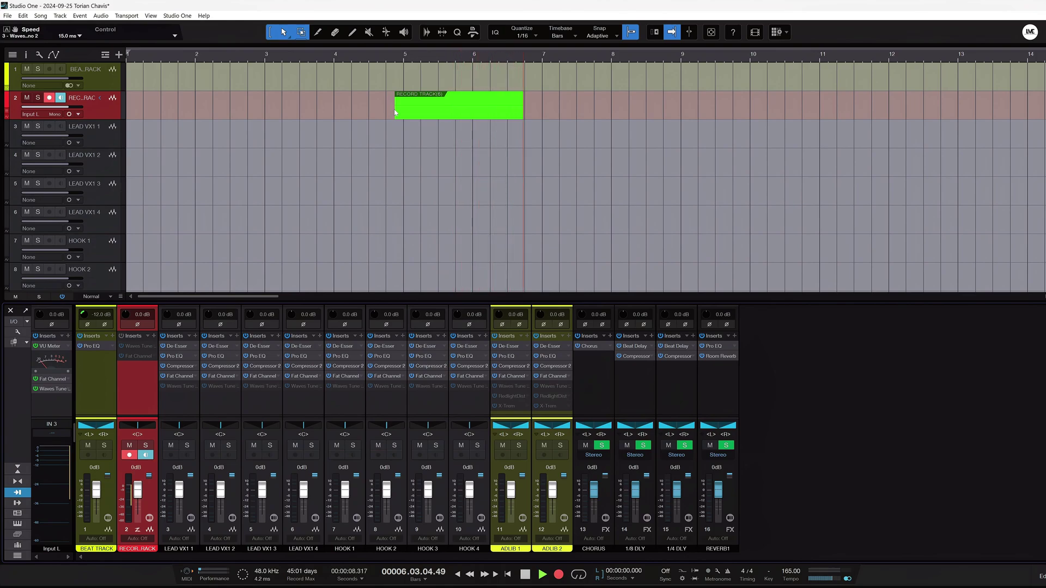
key("space")
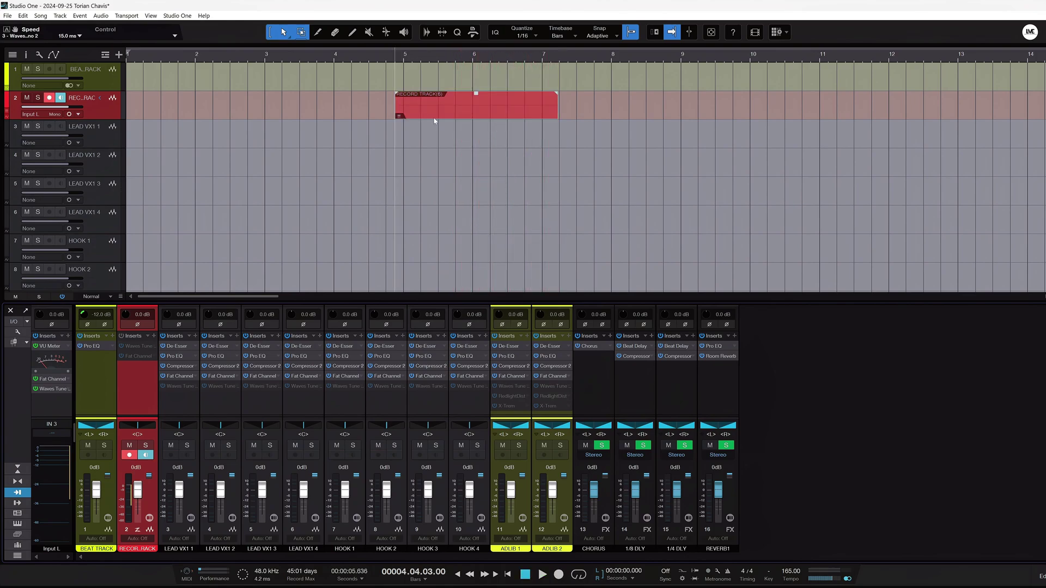
left_click_drag(421, 108, 460, 136)
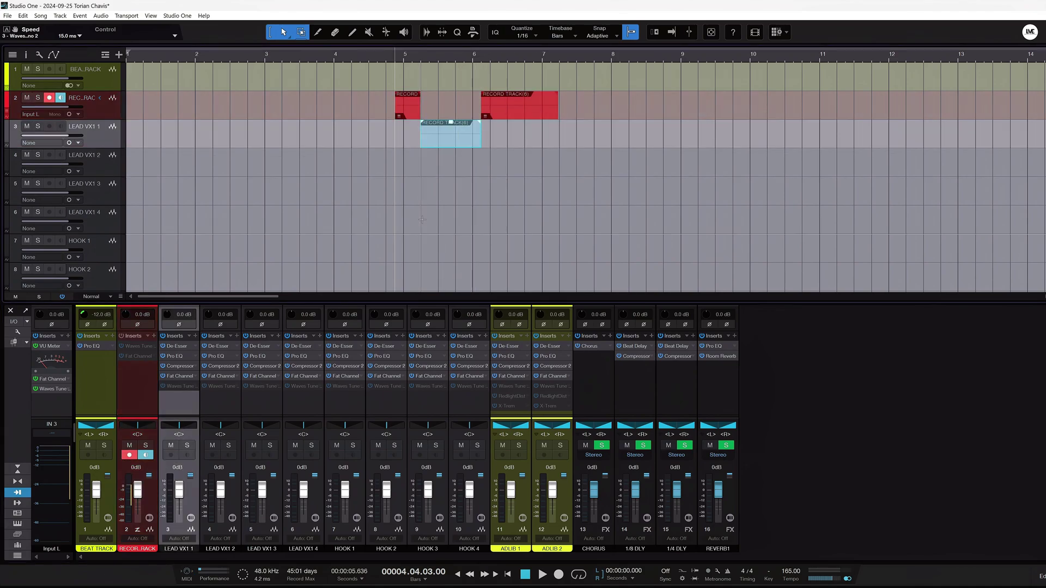
Step: Record a second take on the record track from position 5.02.02 and move its middle section onto the LEAD VX1 2 track
left_click(438, 60)
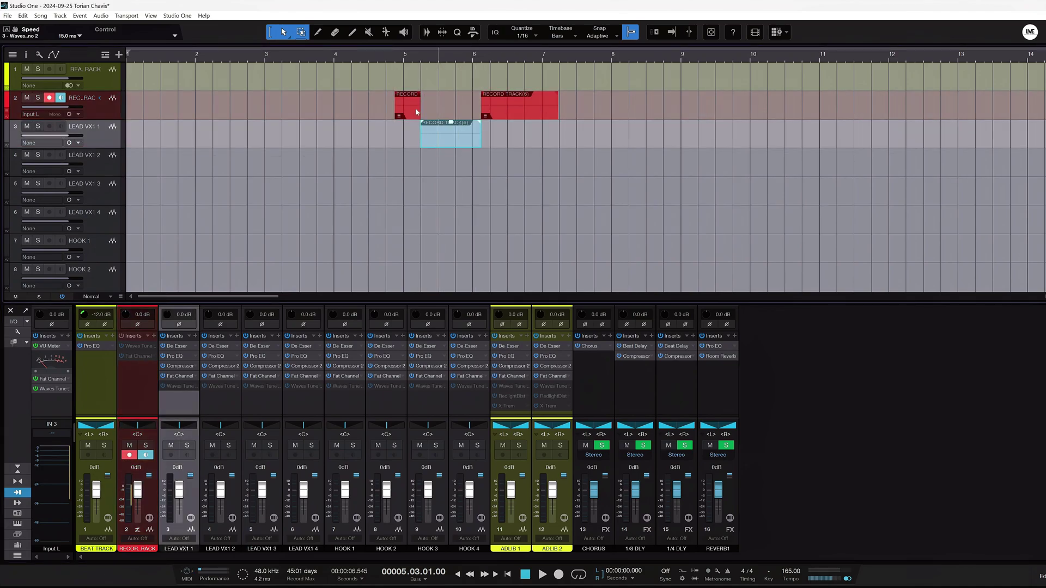
left_click(425, 61)
key("KP_Multiply")
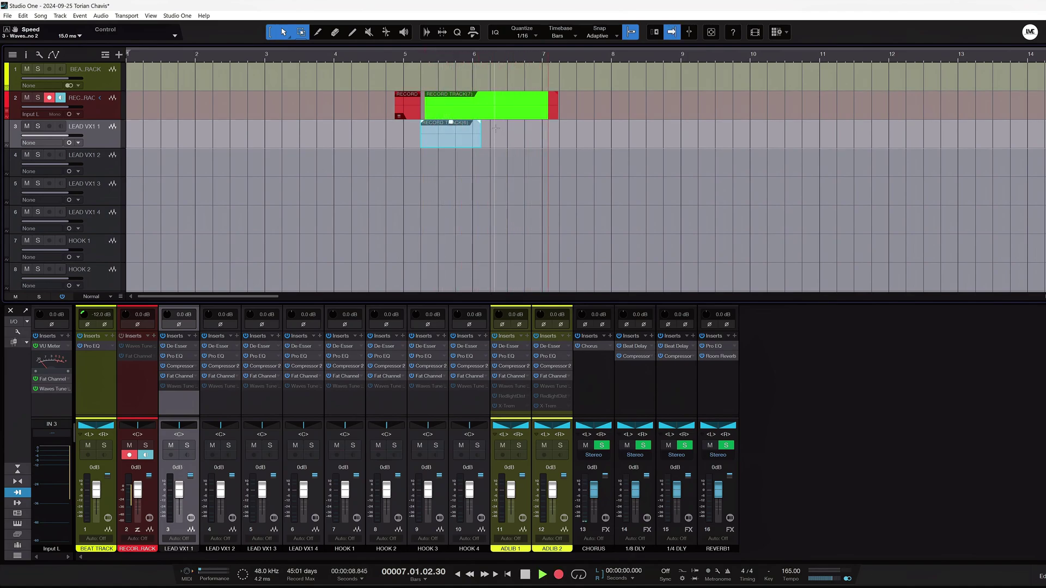
key("KP_Multiply")
left_click_drag(490, 127, 514, 163)
key("space")
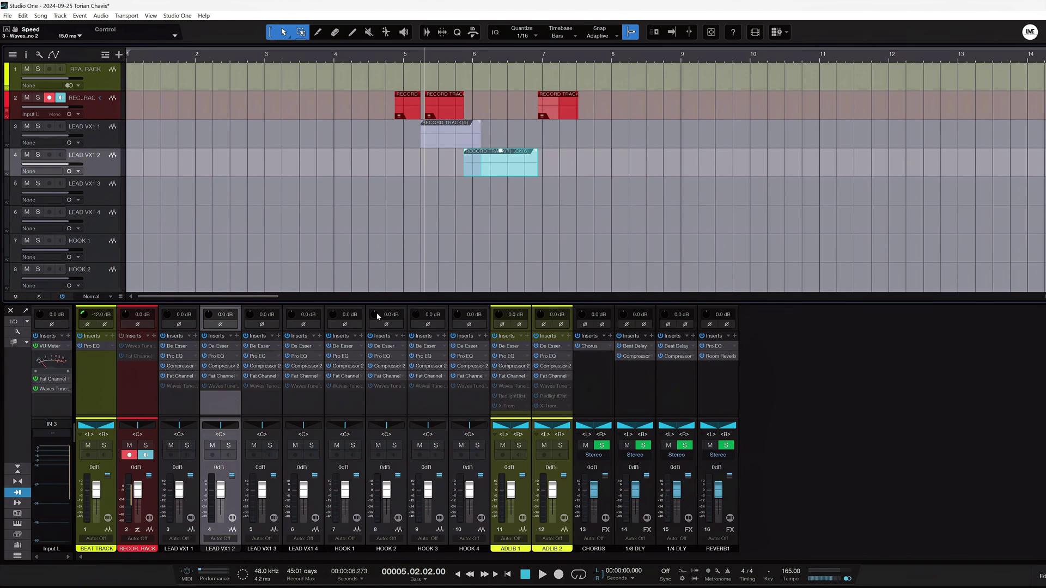
Step: Delete all the recorded clips from the record track and the two lead vocal tracks
left_click(154, 376)
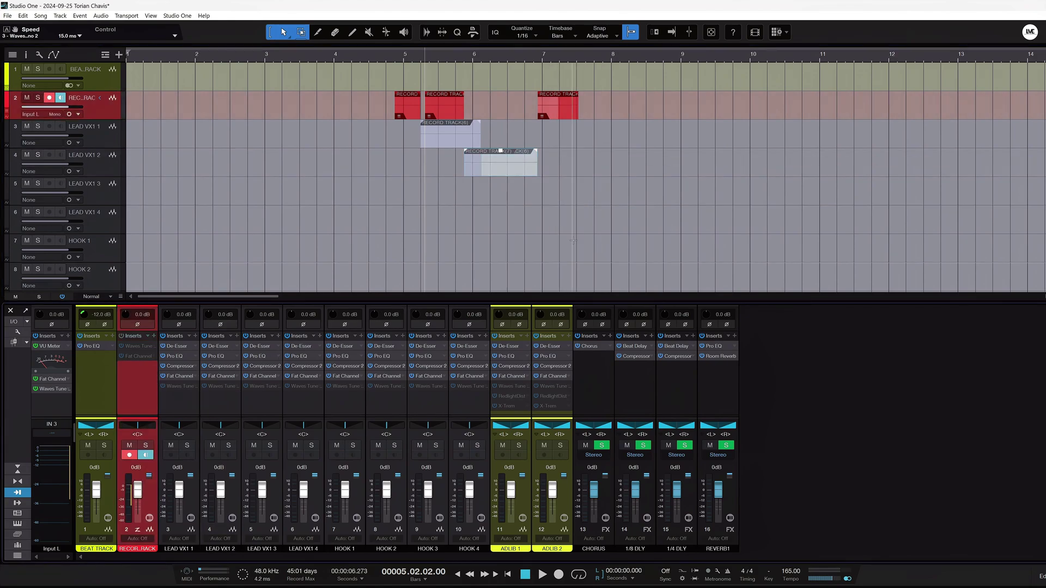
scroll(573, 240, "down", 1)
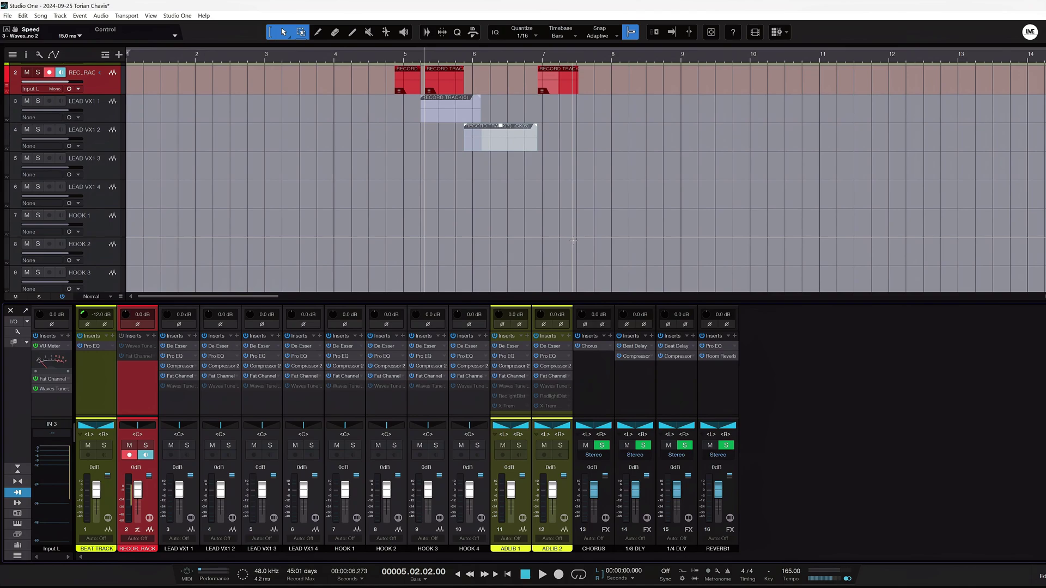
scroll(573, 240, "up", 1)
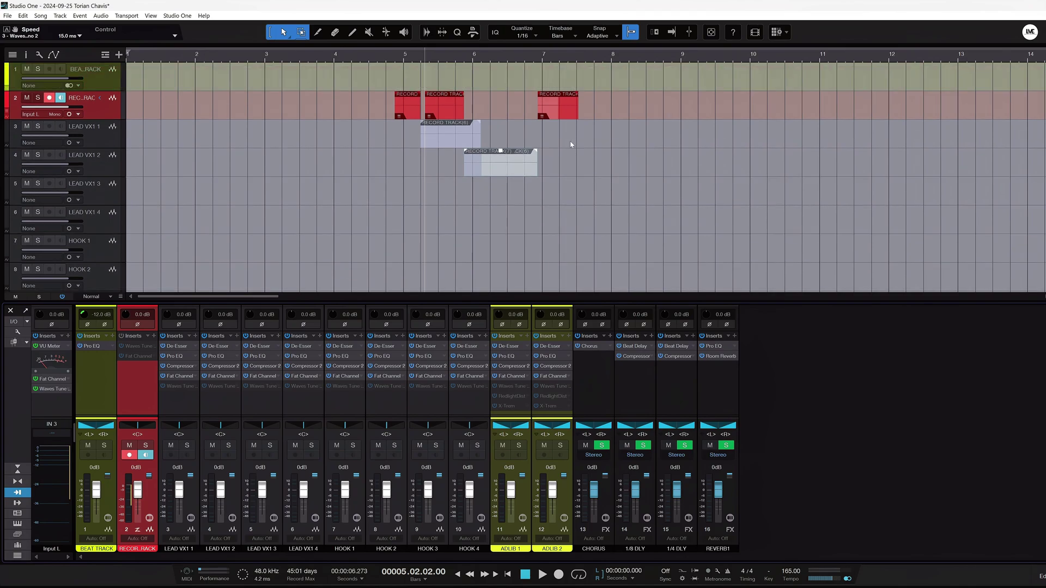
left_click_drag(592, 177, 327, 77)
key("Delete")
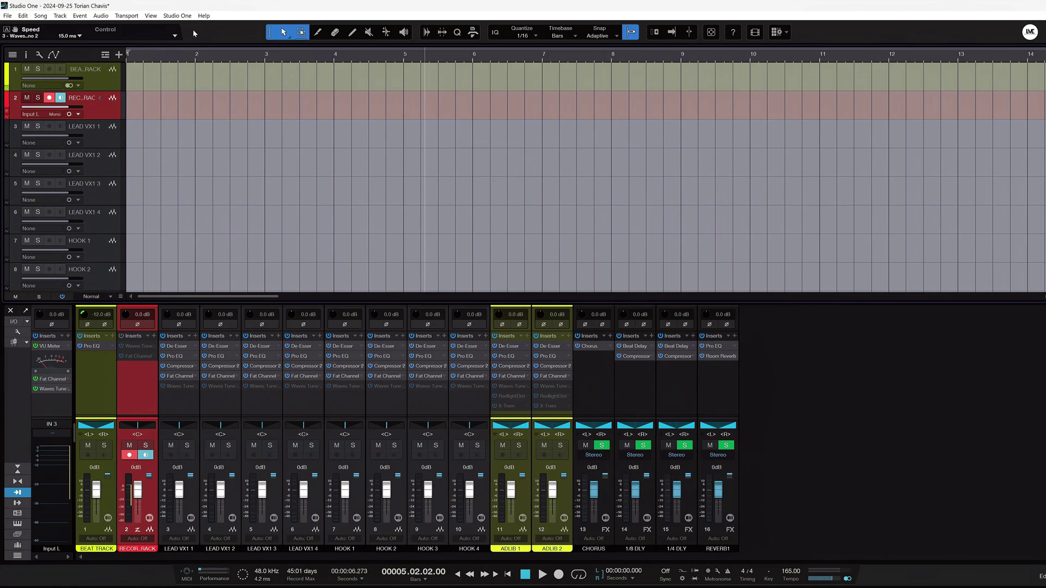
Step: Start a new macro in the Macro Organizer
left_click(184, 16)
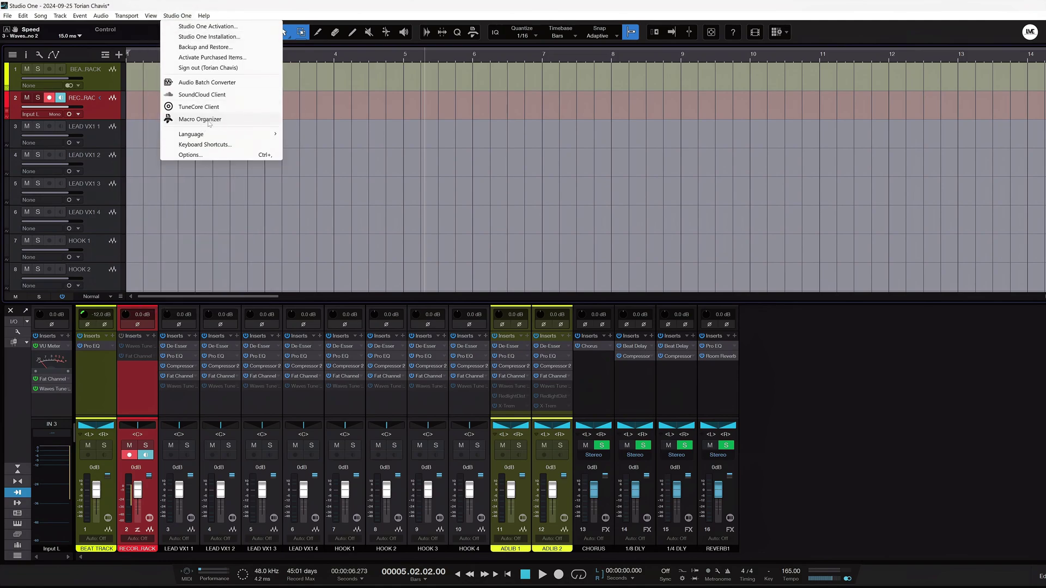
left_click(209, 120)
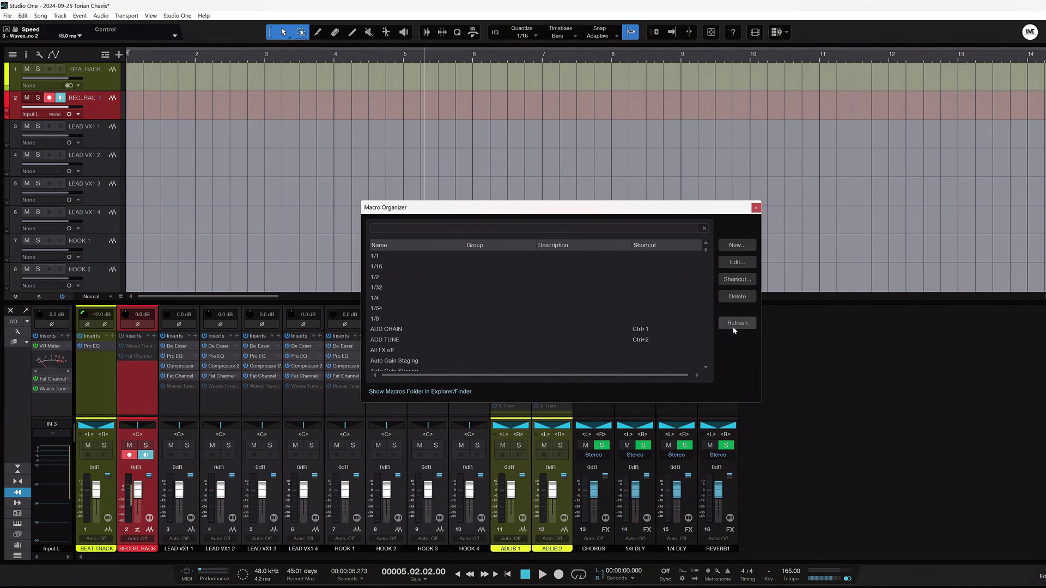
left_click(747, 248)
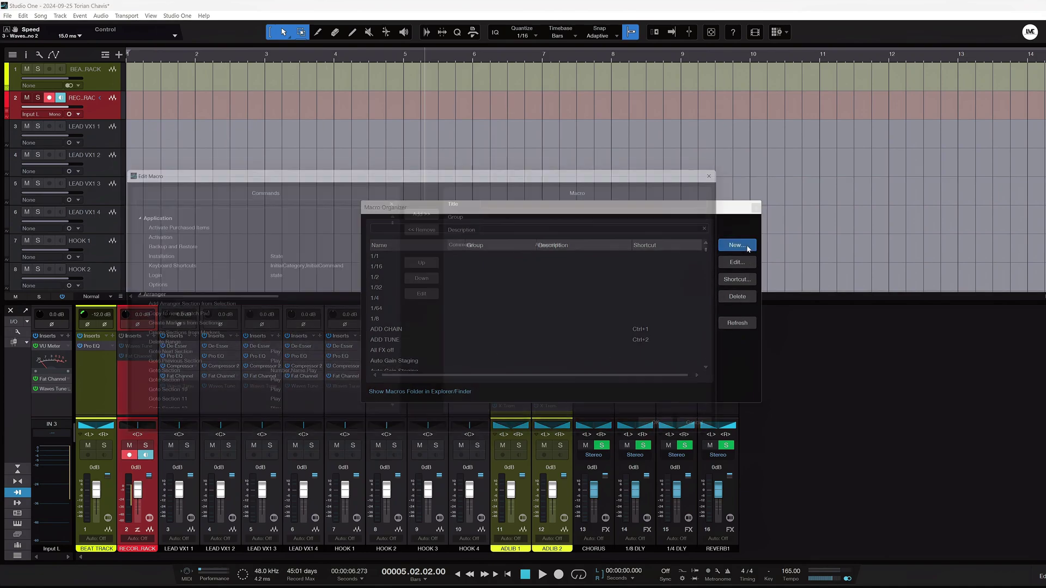
left_click_drag(431, 167, 534, 163)
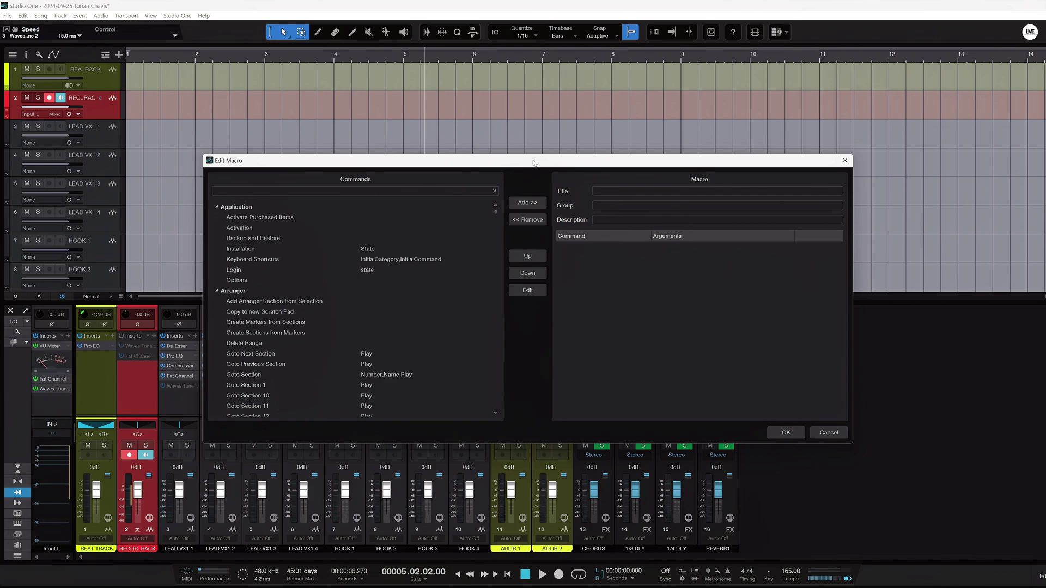
Step: Title the new macro CUT AND PASTE TO NEXT
left_click(697, 190)
right_click(697, 188)
key("Escape")
type("CUT AS")
key("BackSpace")
type("ND PASTE")
type(" TO NE")
type("XYT")
key("BackSpace")
key("BackSpace")
type("T")
left_click(719, 205)
Step: Browse the available macro commands and search them for EDIT to examine the editing commands
scroll(303, 325, "down", 5)
scroll(300, 323, "up", 4)
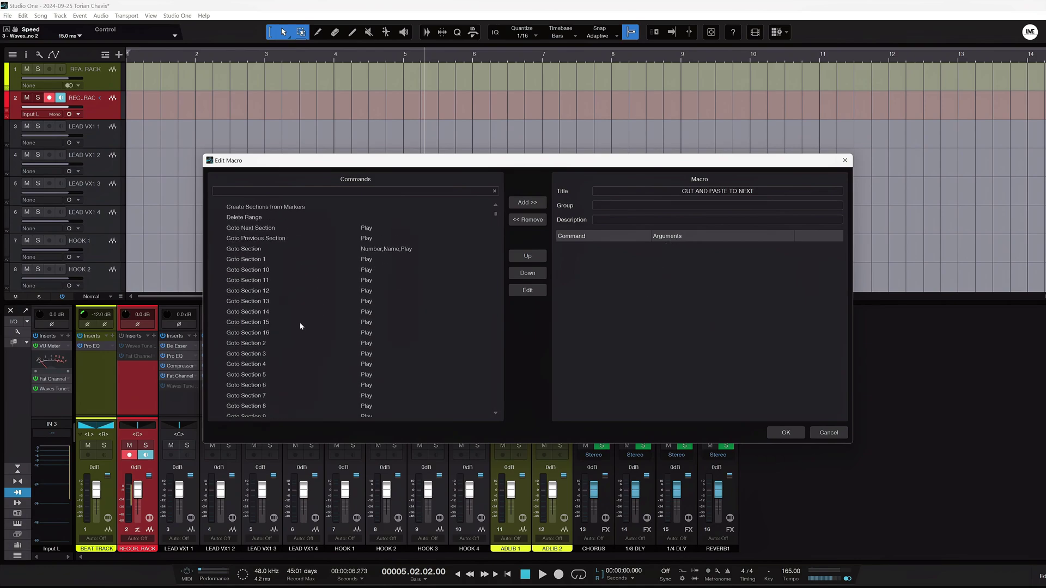
scroll(299, 326, "down", 15)
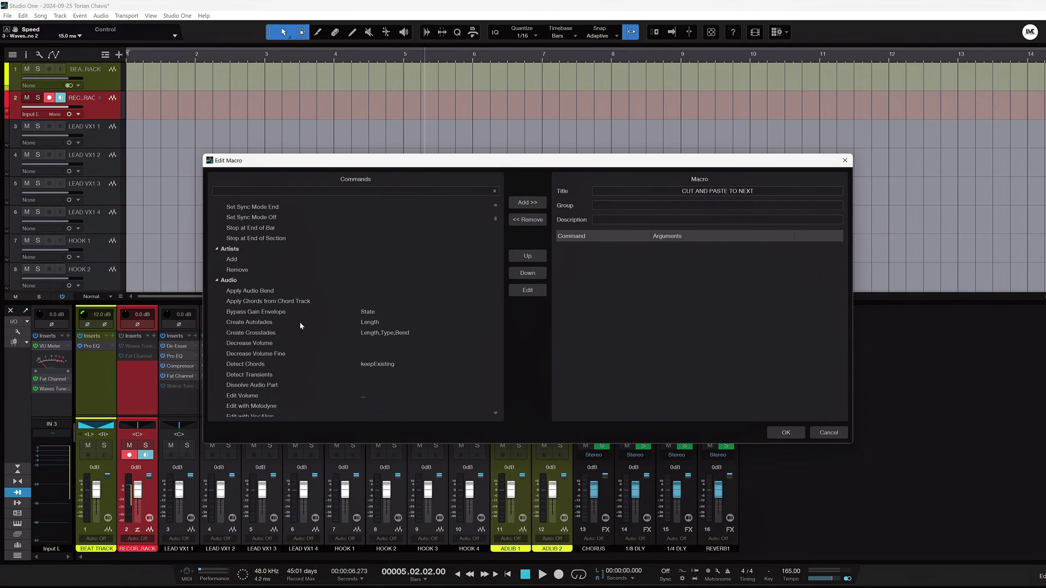
scroll(299, 322, "up", 18)
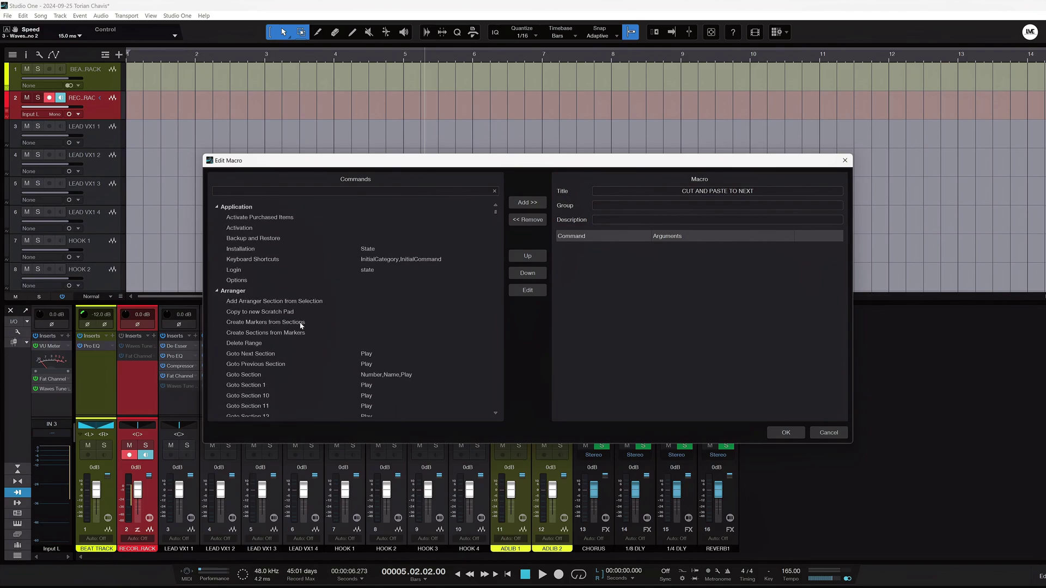
scroll(355, 331, "up", 1)
type("EDIT")
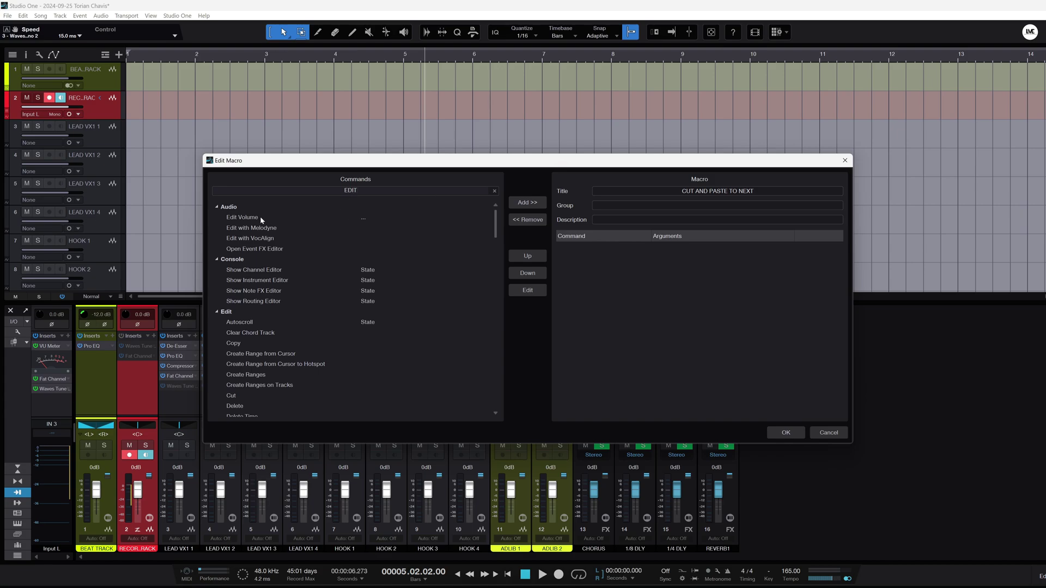
scroll(256, 342, "down", 3)
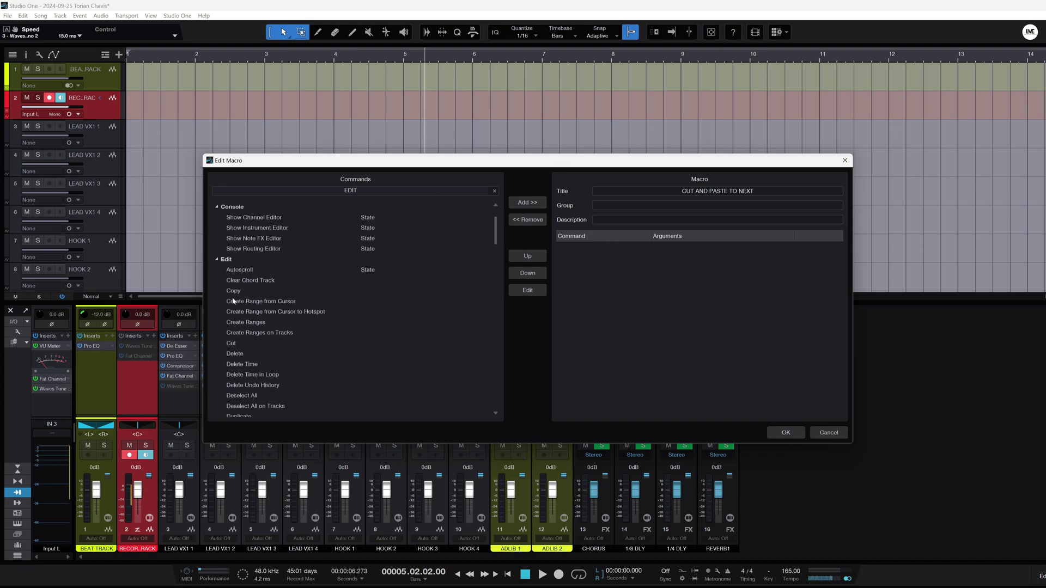
scroll(251, 292, "down", 1)
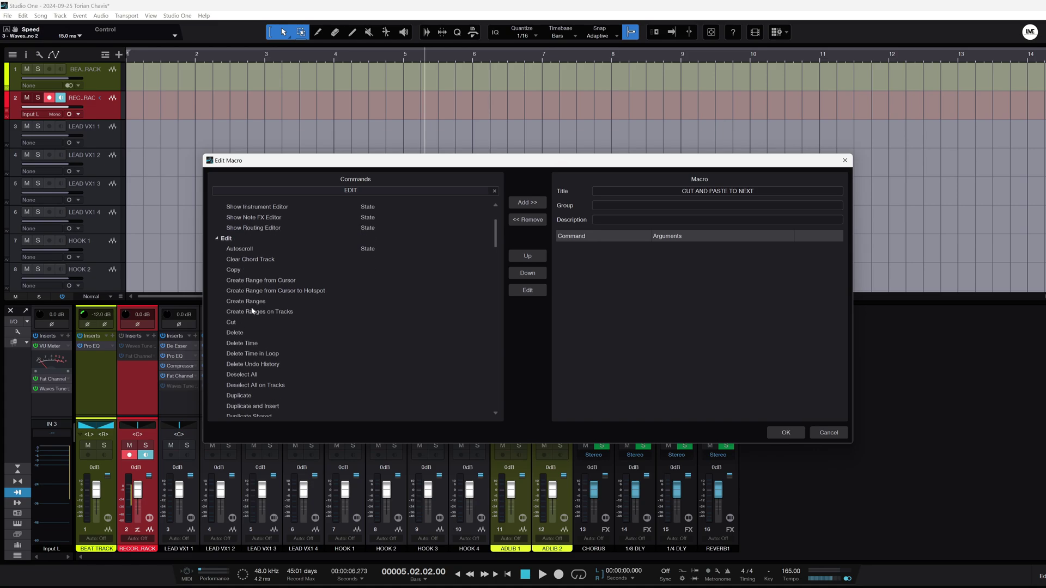
scroll(239, 312, "down", 1)
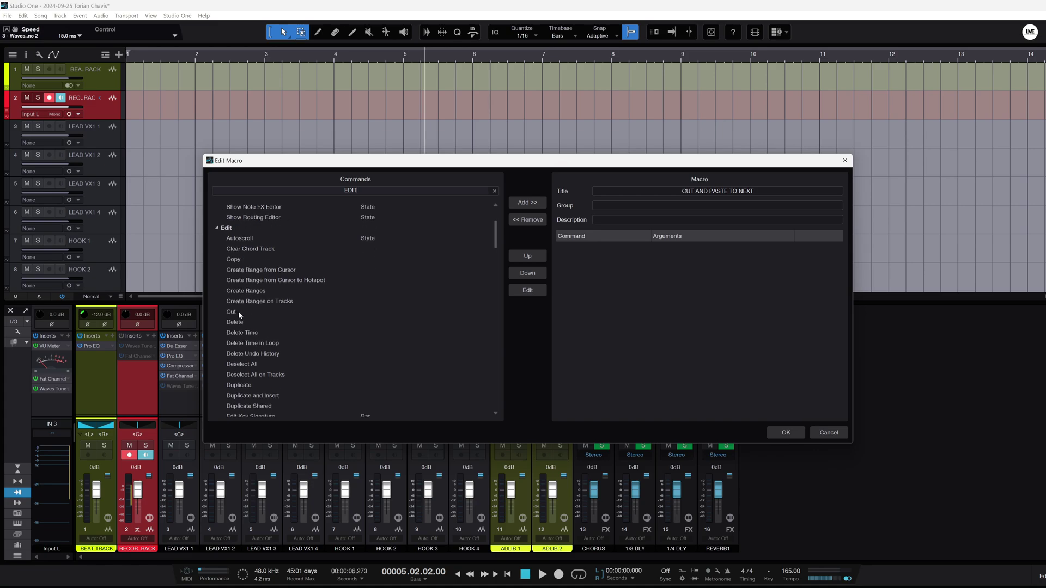
Step: Search the commands for SPLIT and add Split Range as the macro's first command
key("BackSpace")
key("BackSpace")
key("BackSpace")
scroll(326, 239, "down", 2)
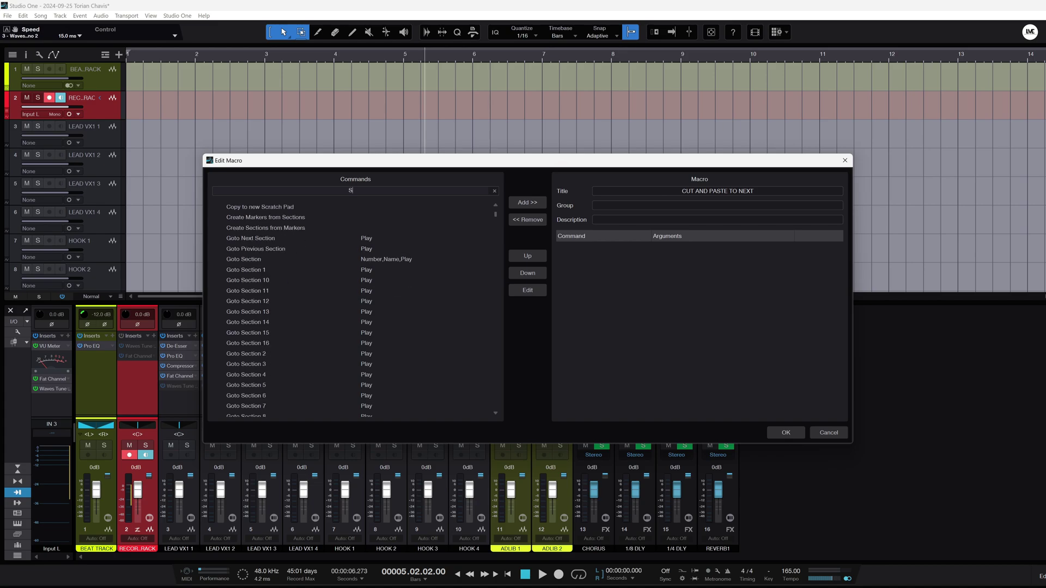
key("BackSpace")
type("SPLIT")
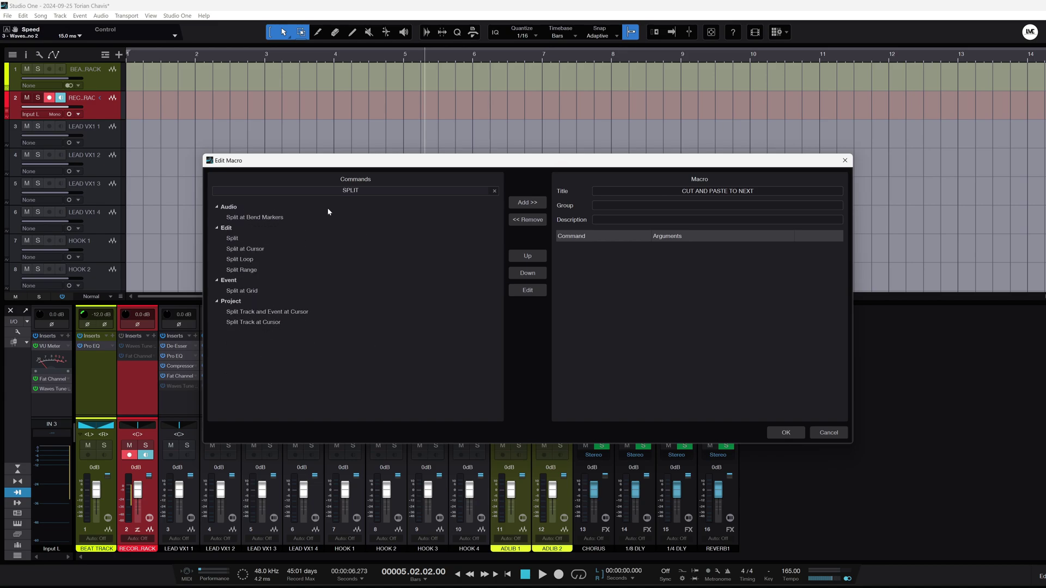
double_click(245, 270)
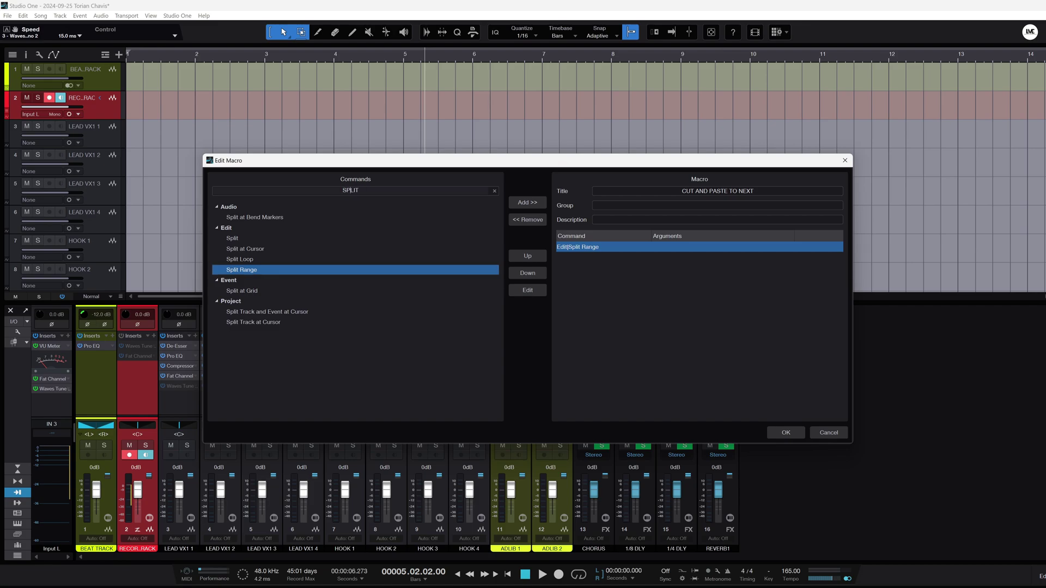
Step: Search the commands for CUT and add the Edit command Cut to the macro after Split Range
double_click(350, 190)
type("CUT")
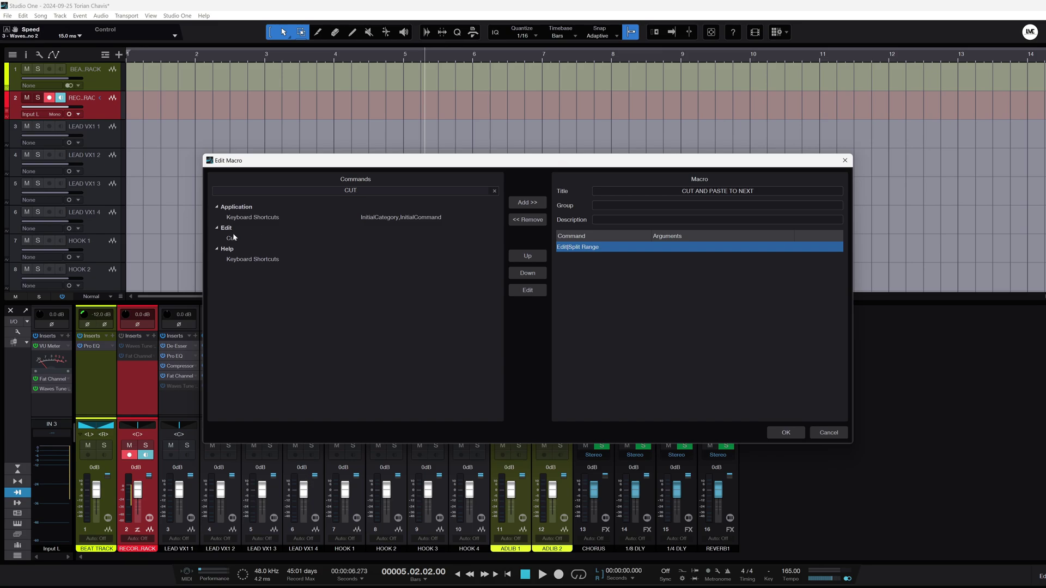
double_click(234, 238)
left_click(580, 246)
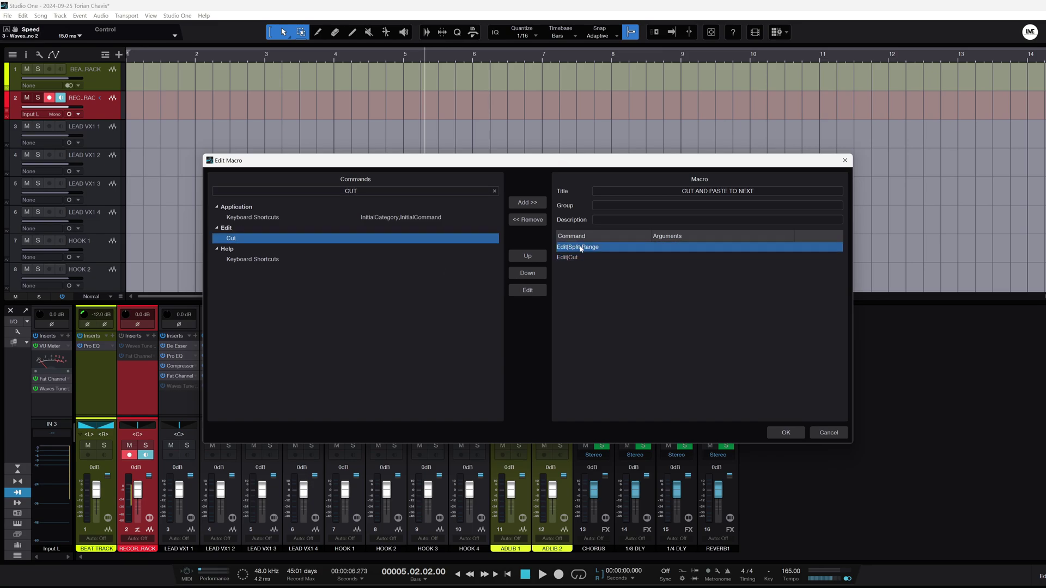
left_click(575, 258)
left_click(593, 246)
left_click(572, 258)
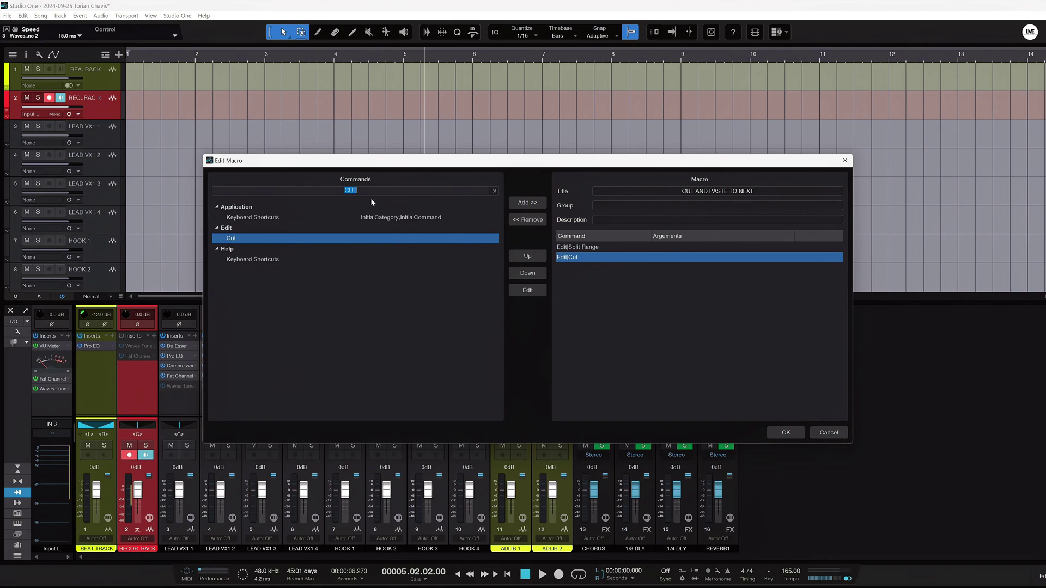
Step: Search the commands for NAVIGAT and NEXT TR, and add the Navigation command Next Track to the macro after Cut
type("N")
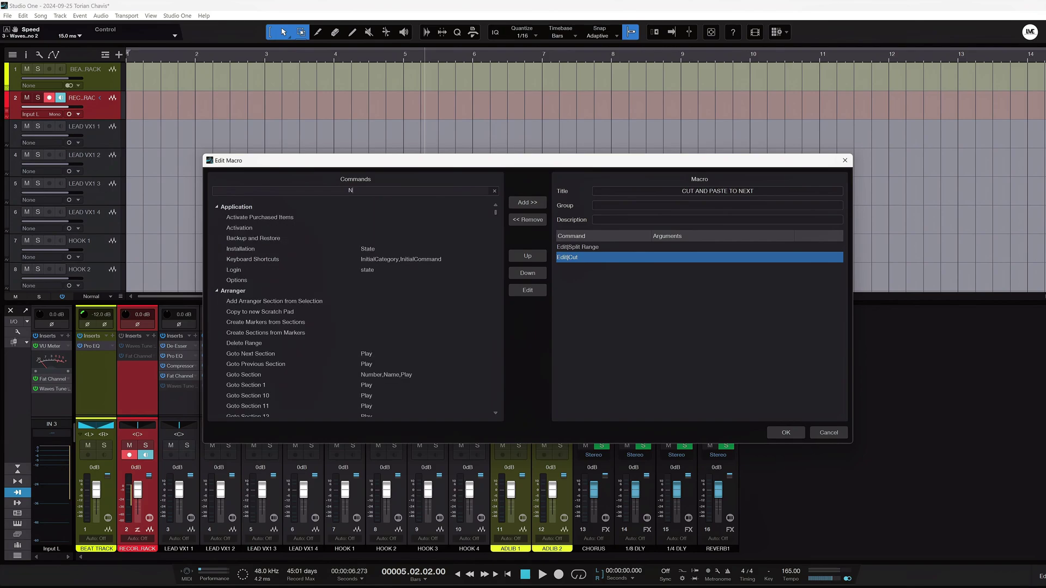
type("AVIGATE")
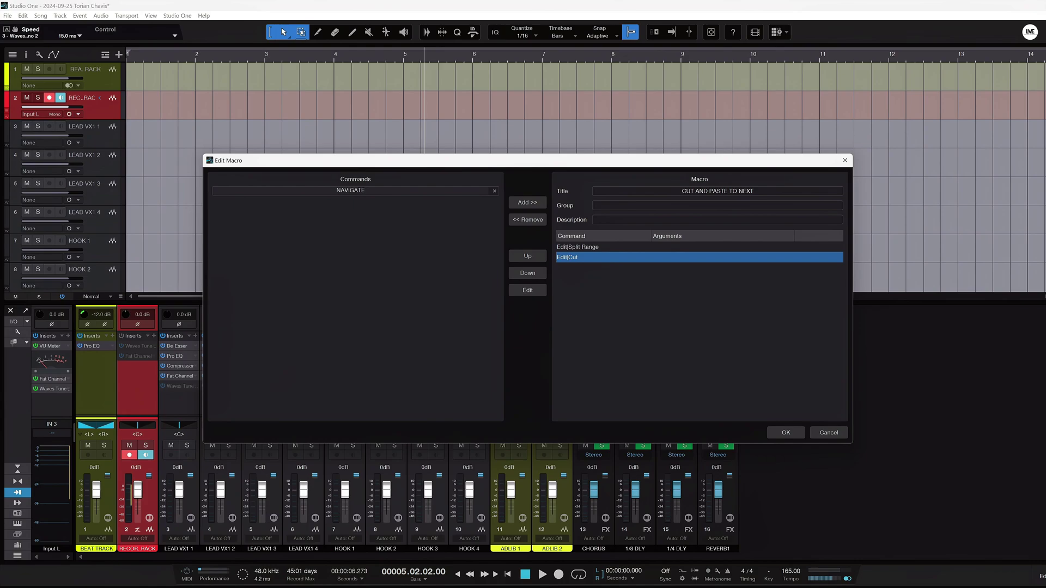
key("BackSpace")
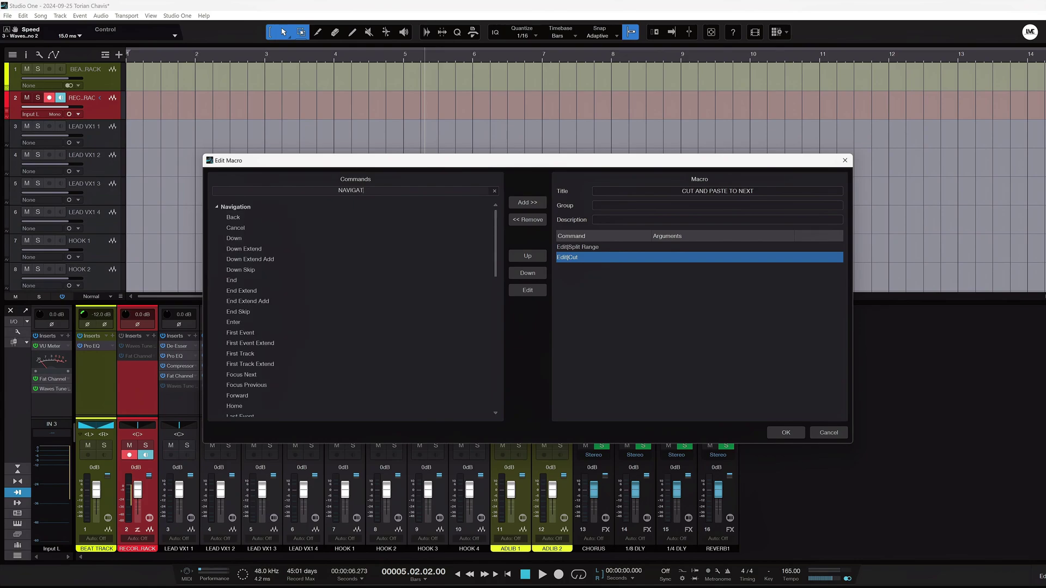
scroll(269, 297, "down", 1)
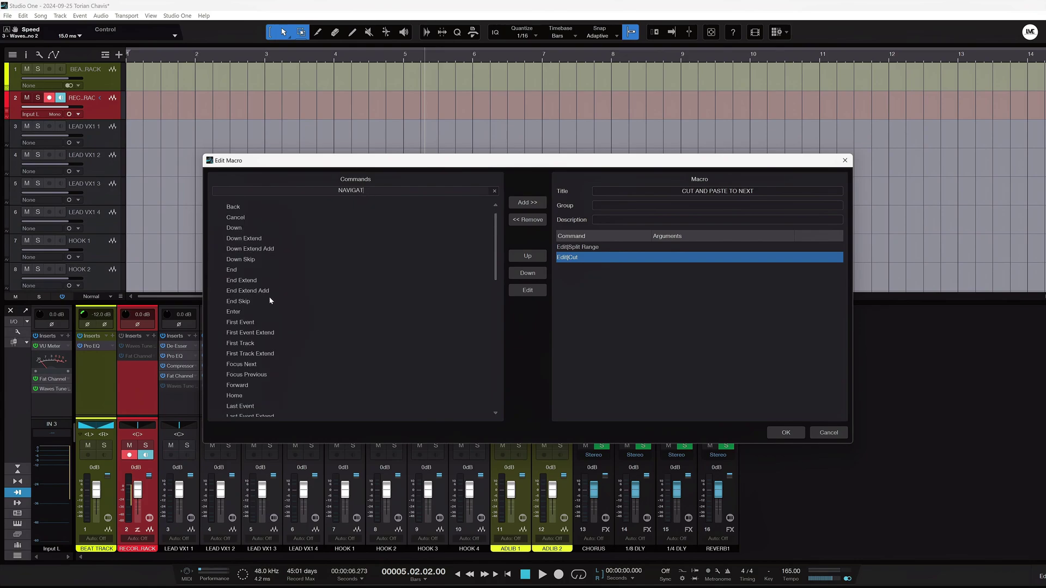
scroll(262, 350, "down", 1)
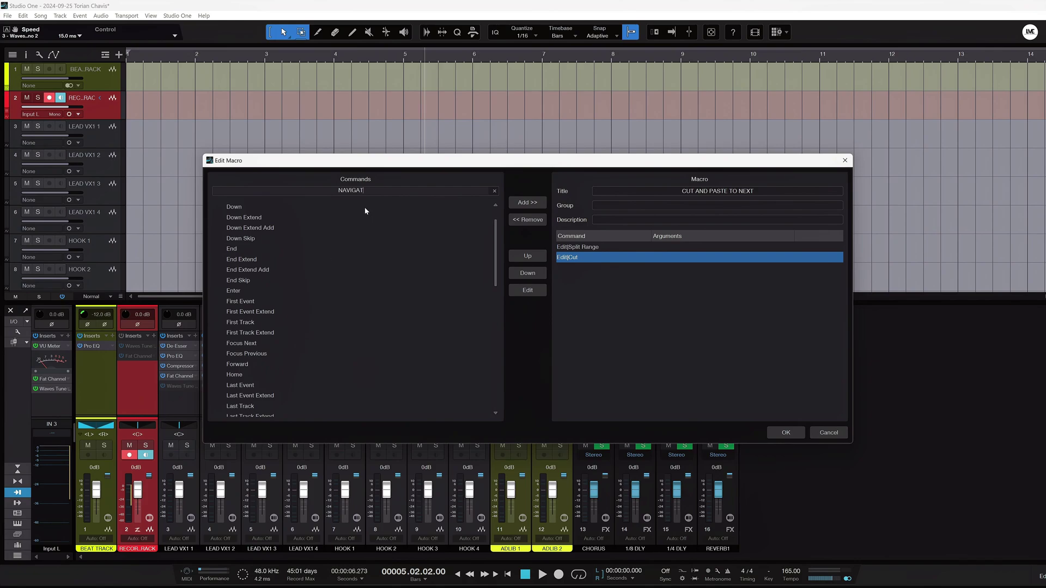
left_click_drag(354, 190, 338, 197)
type("EXT")
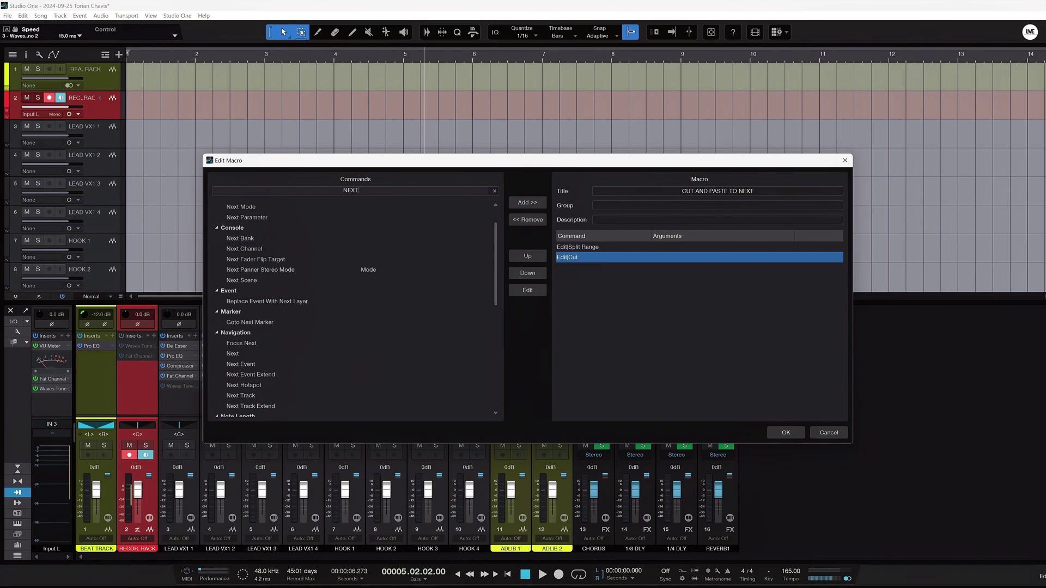
type(" TR")
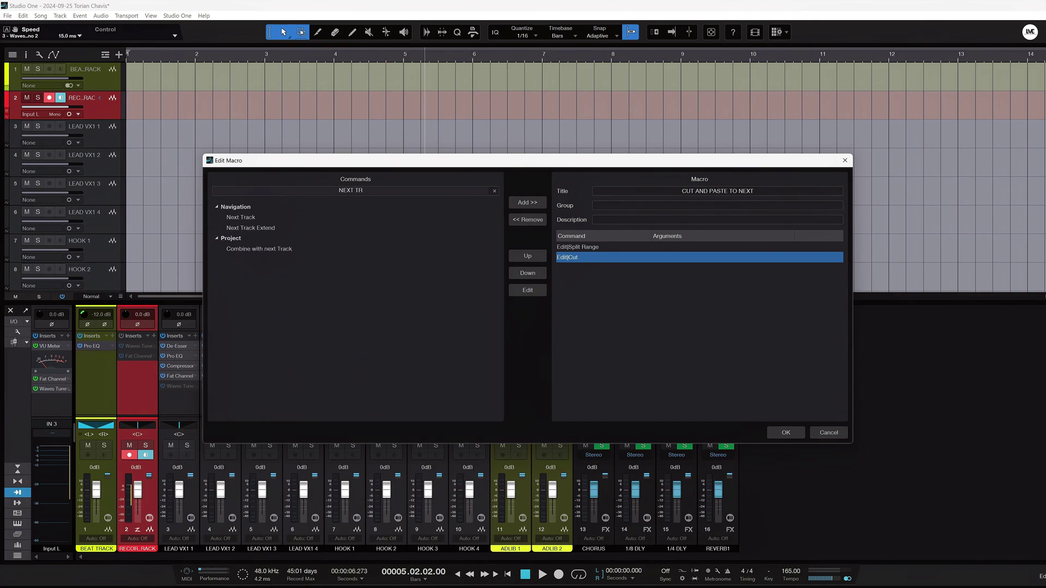
left_click(250, 217)
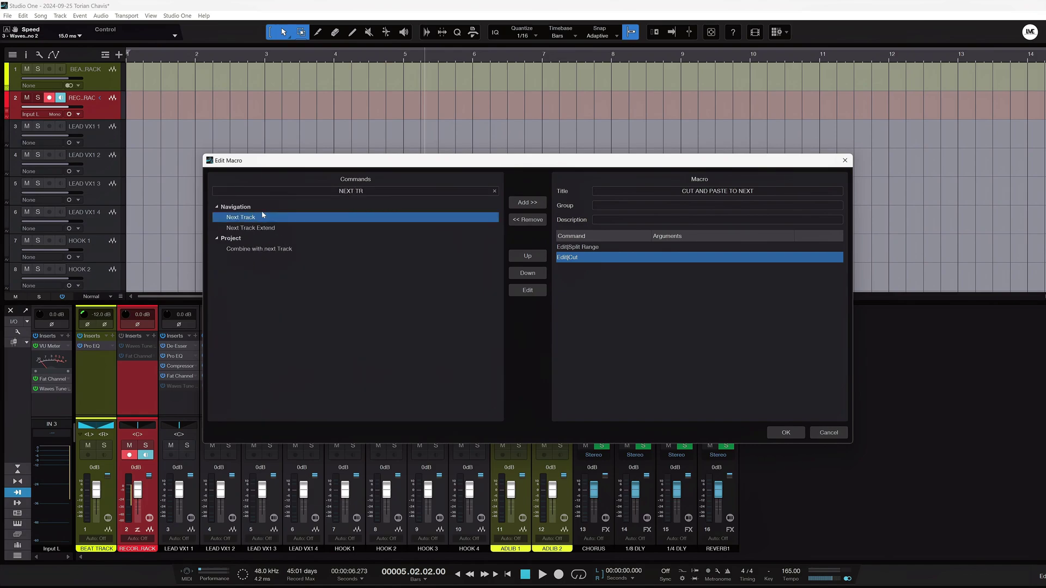
double_click(255, 218)
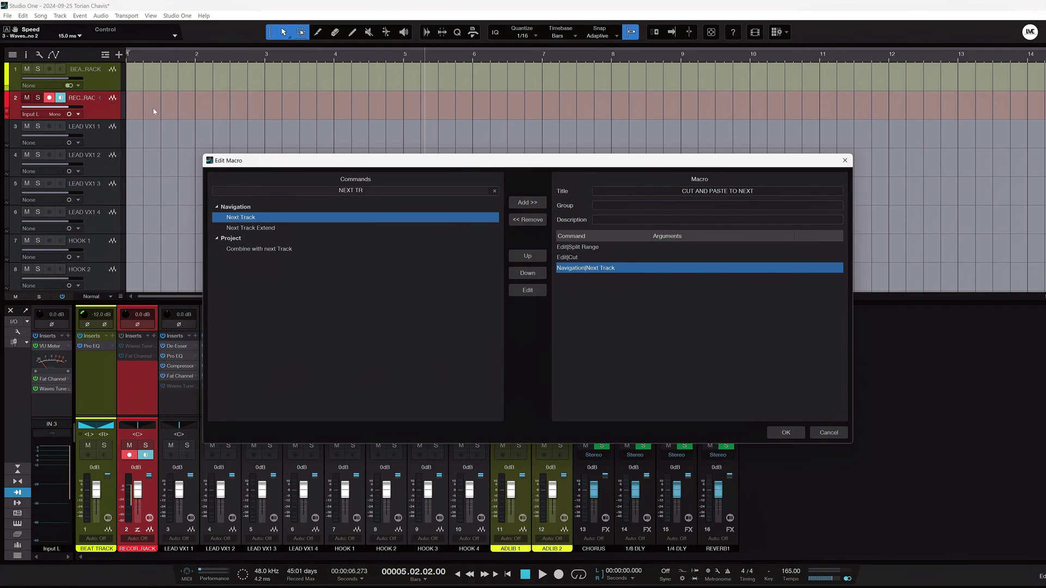
Step: Search the commands for PASTE and add Paste at Original Position as the macro's last command
key("ctrl+a")
type("PASTE")
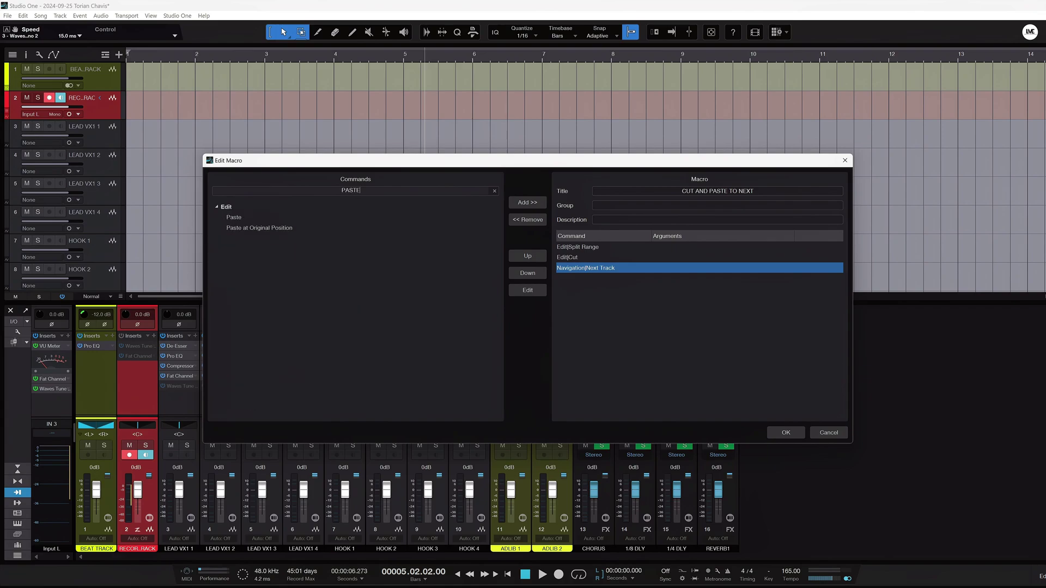
left_click(245, 228)
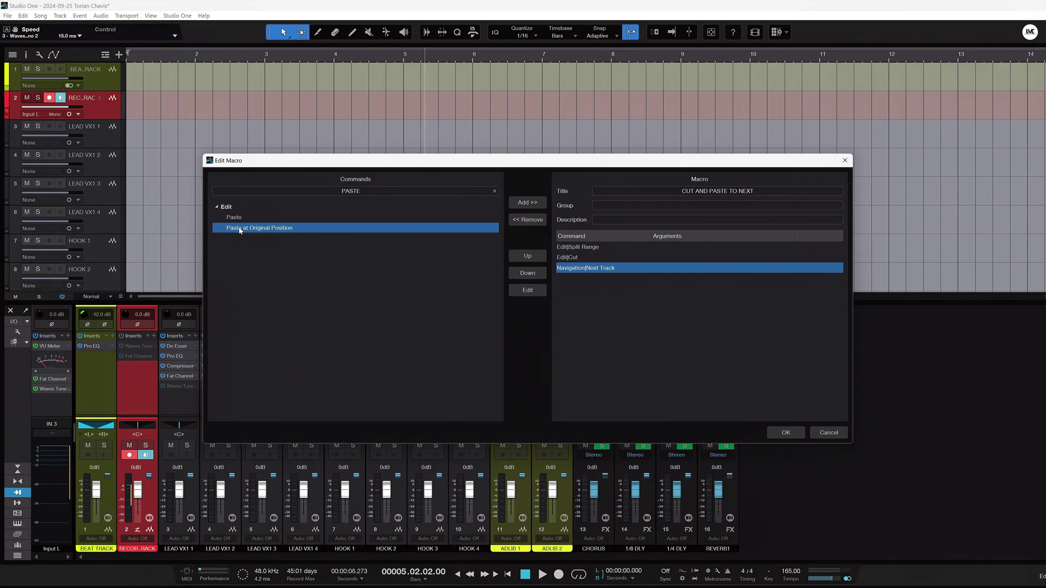
double_click(257, 229)
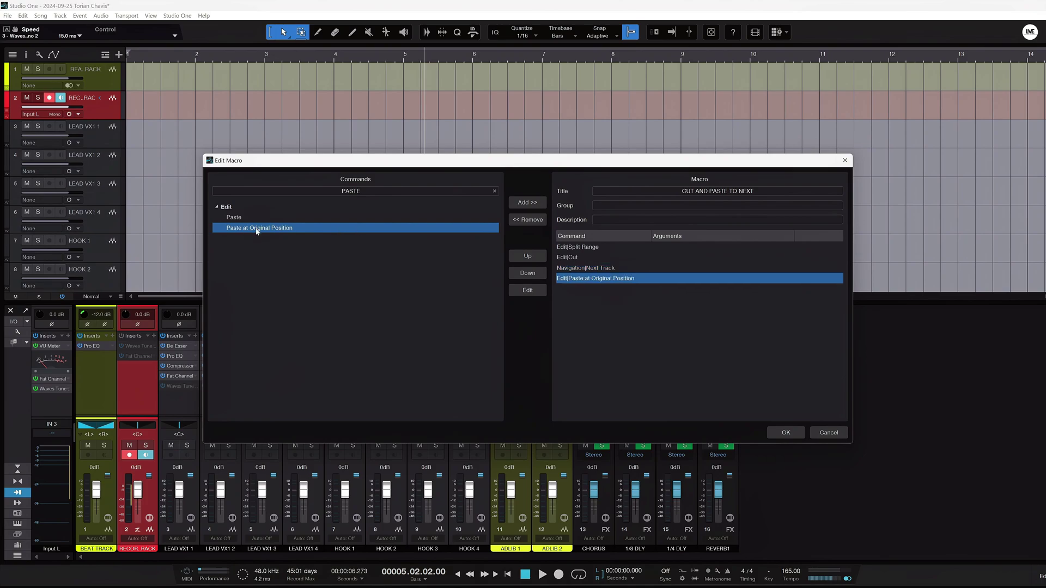
Step: Review the macro's command sequence and compare the available Paste and Paste at Original Position commands
left_click(596, 250)
left_click(587, 297)
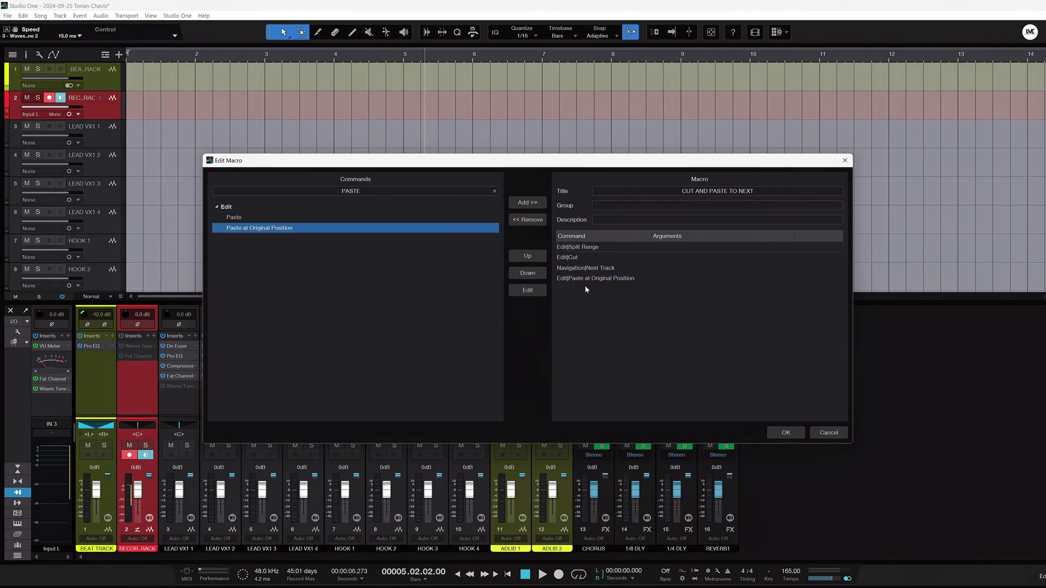
key("ctrl+a")
left_click(579, 302)
left_click(619, 279)
left_click(319, 218)
left_click(322, 228)
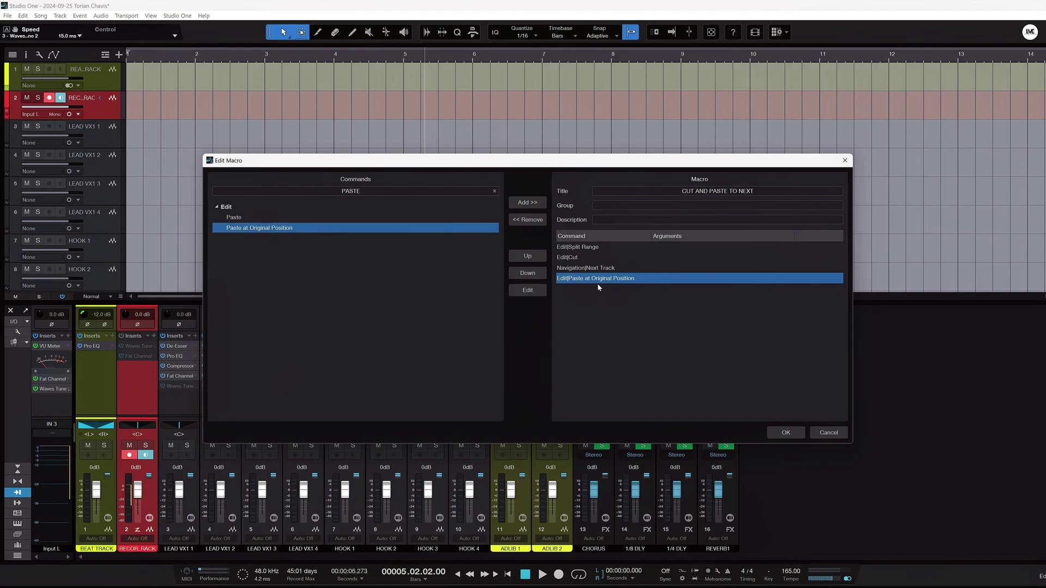
left_click(287, 216)
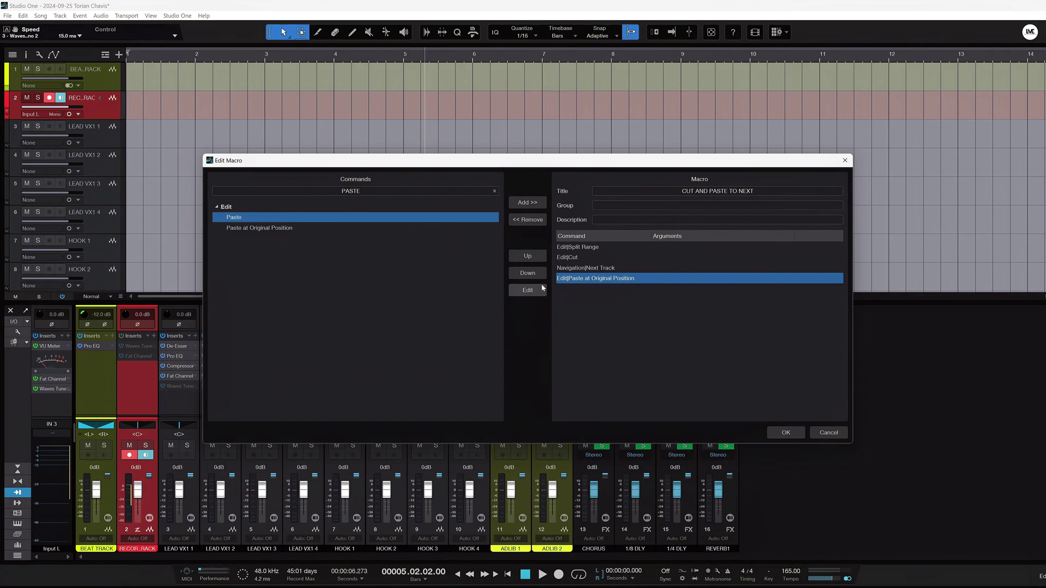
left_click(376, 229)
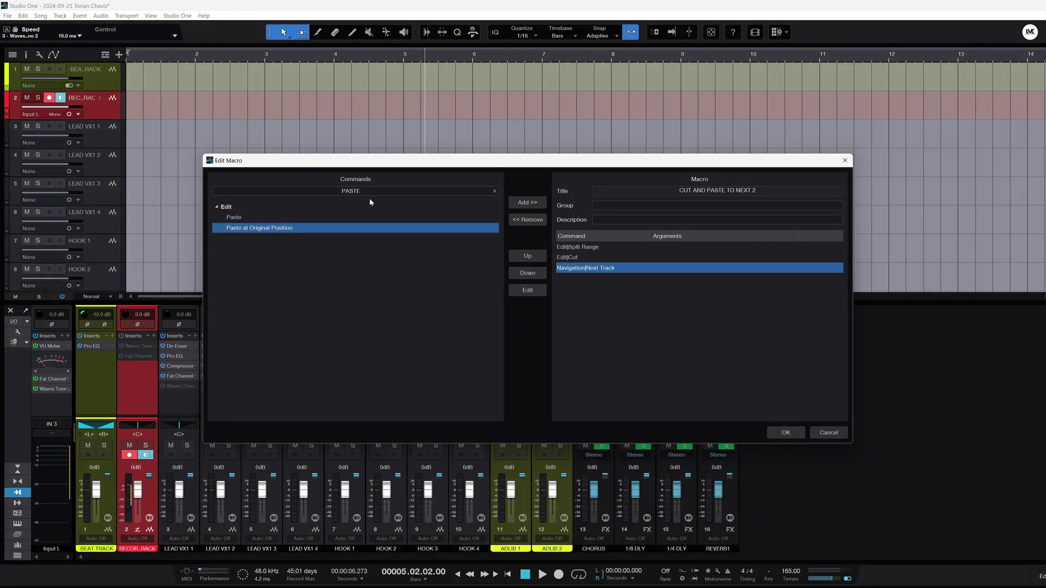
Step: Search the commands for NEXT TR and add a second Next Track command to the macro CUT AND PASTE TO NEXT 2
left_click(364, 190)
type("P")
key("BackSpace")
type("NEXT")
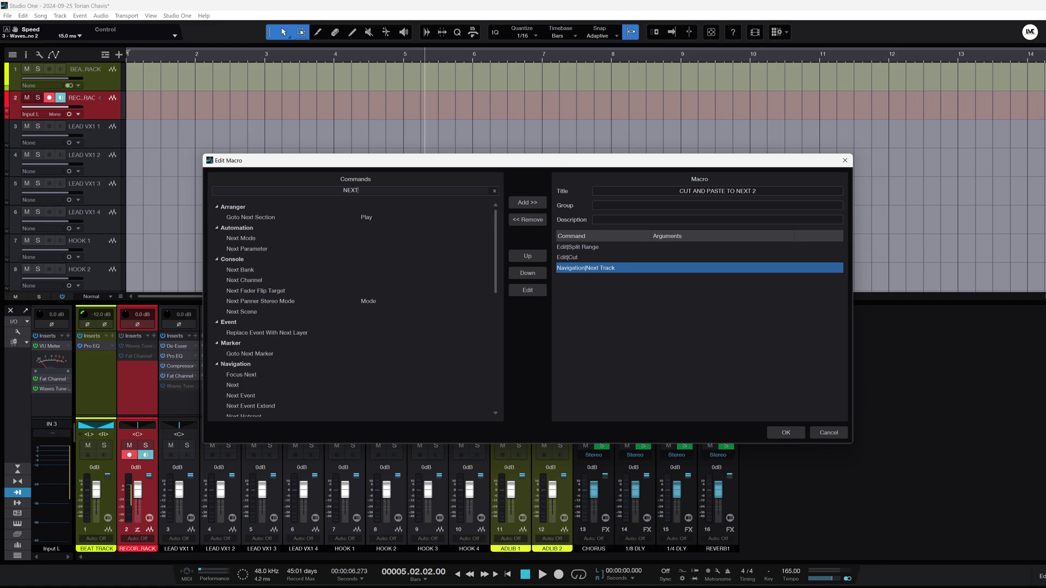
type(" TR")
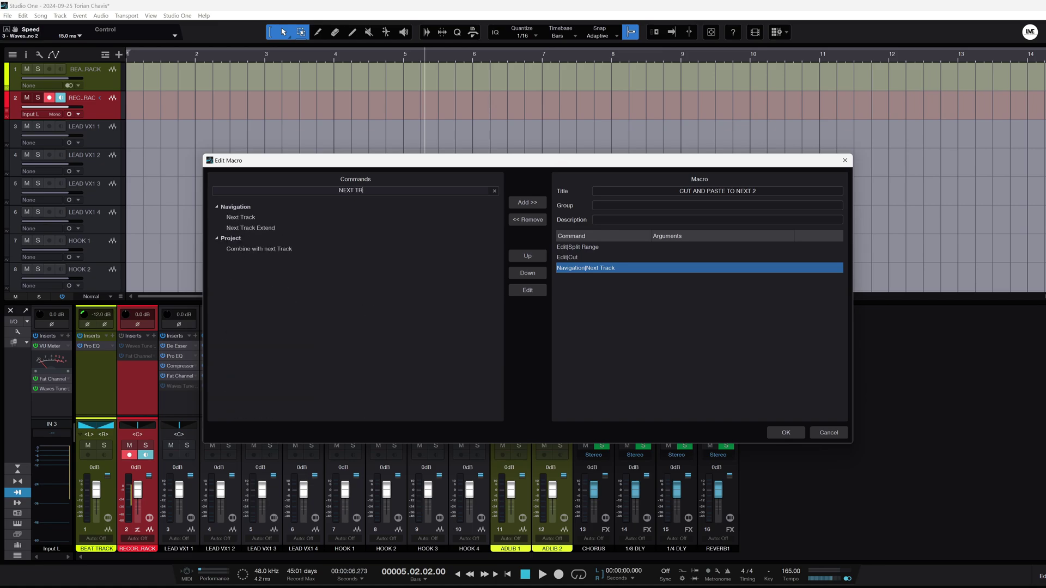
double_click(270, 219)
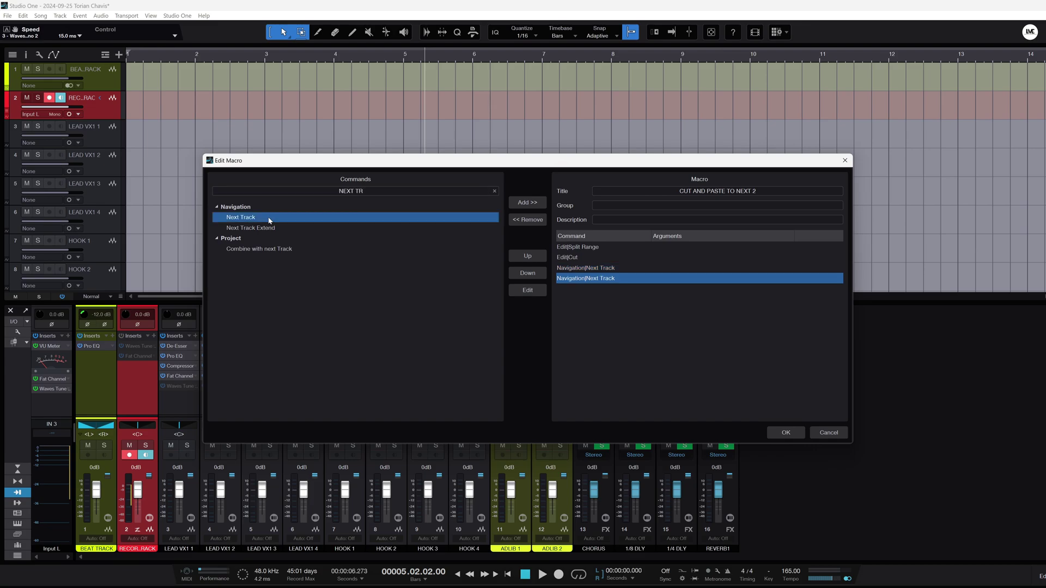
left_click(597, 269)
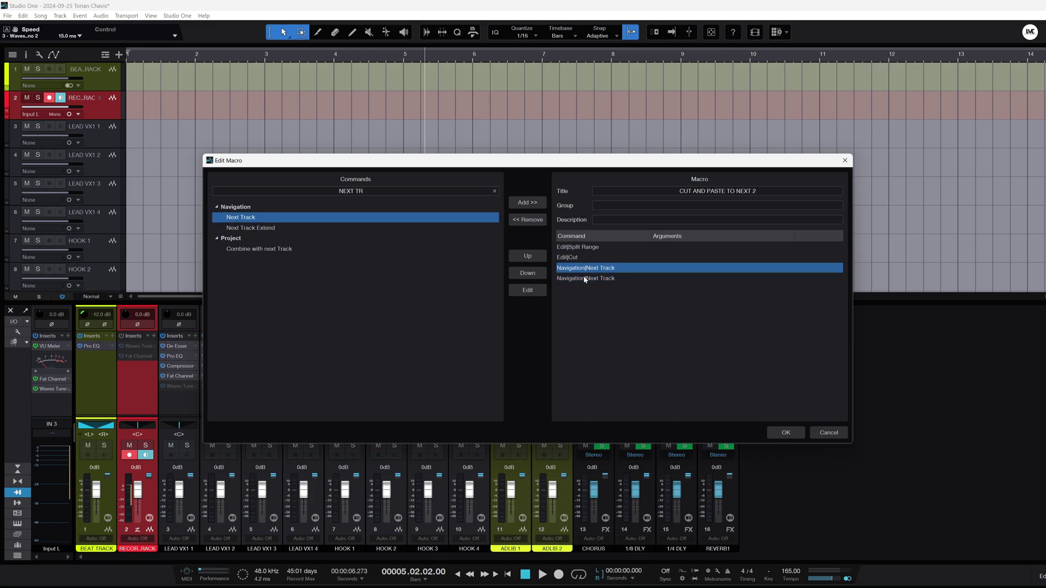
left_click(582, 279)
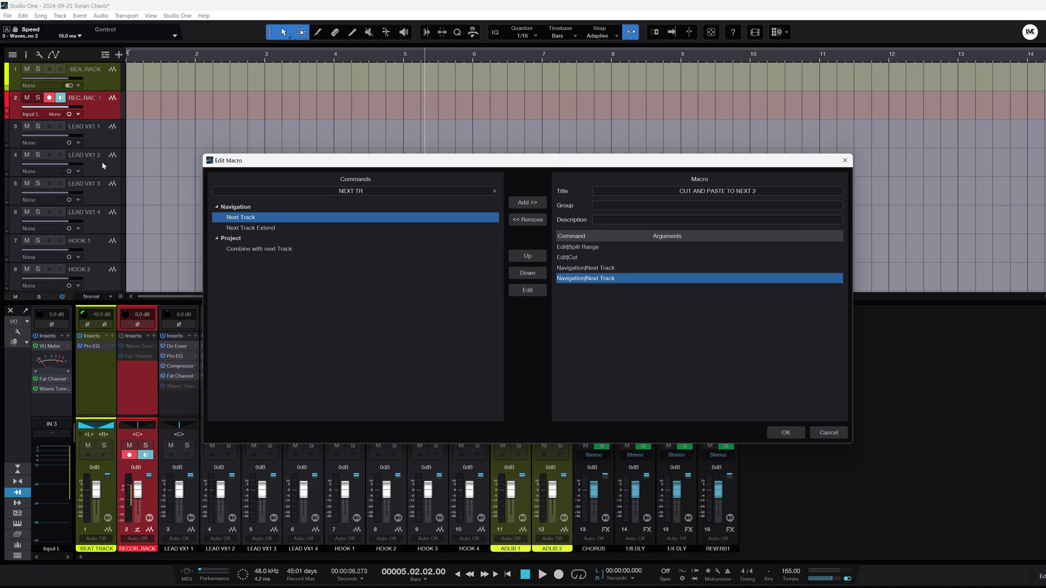
Step: Search the commands for PAST and add Paste at Original Position after the second Next Track command
left_click(400, 190)
double_click(359, 190)
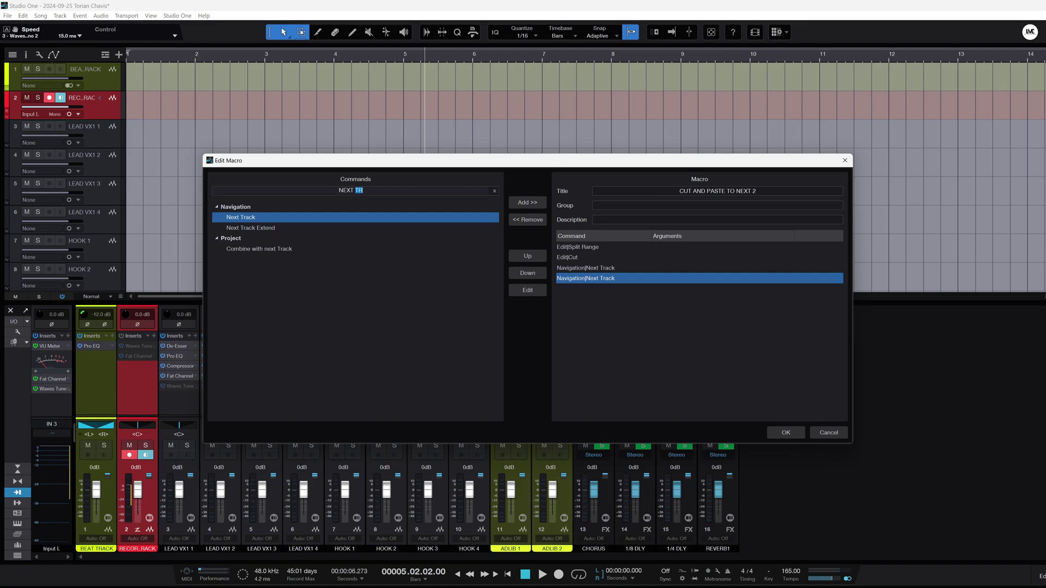
key("ctrl+a")
type("PAS")
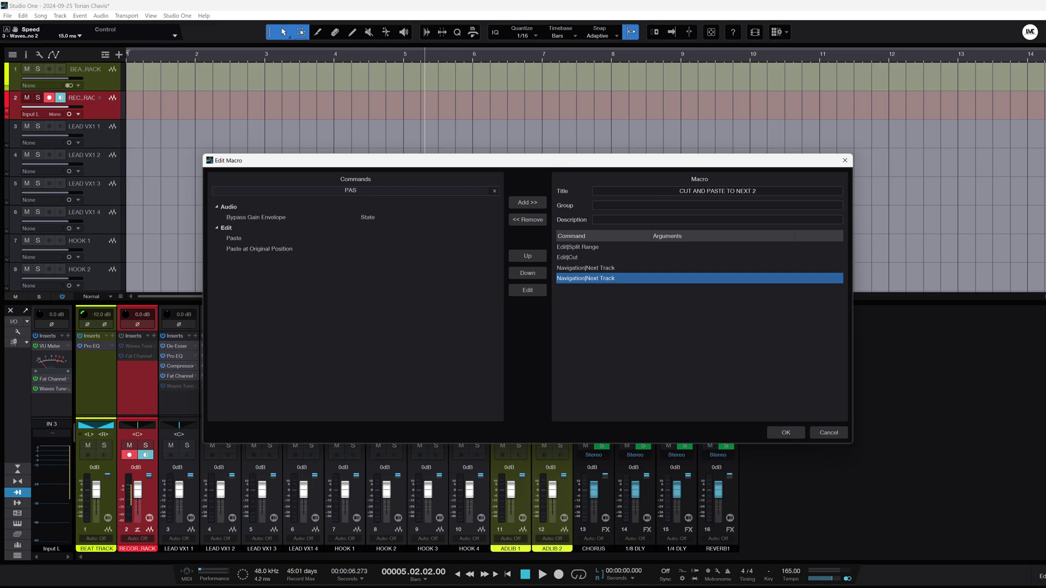
type("T")
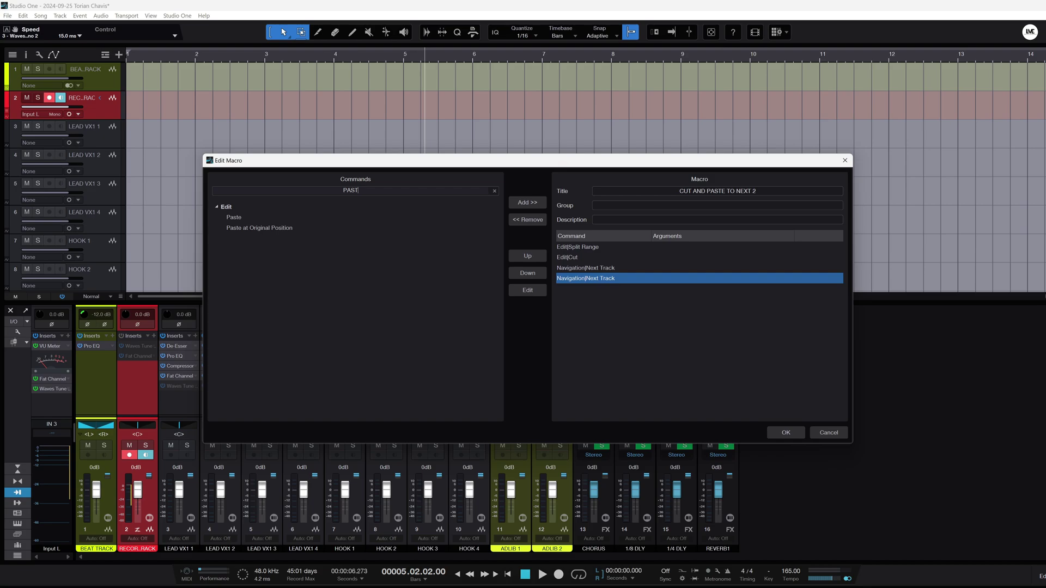
double_click(285, 227)
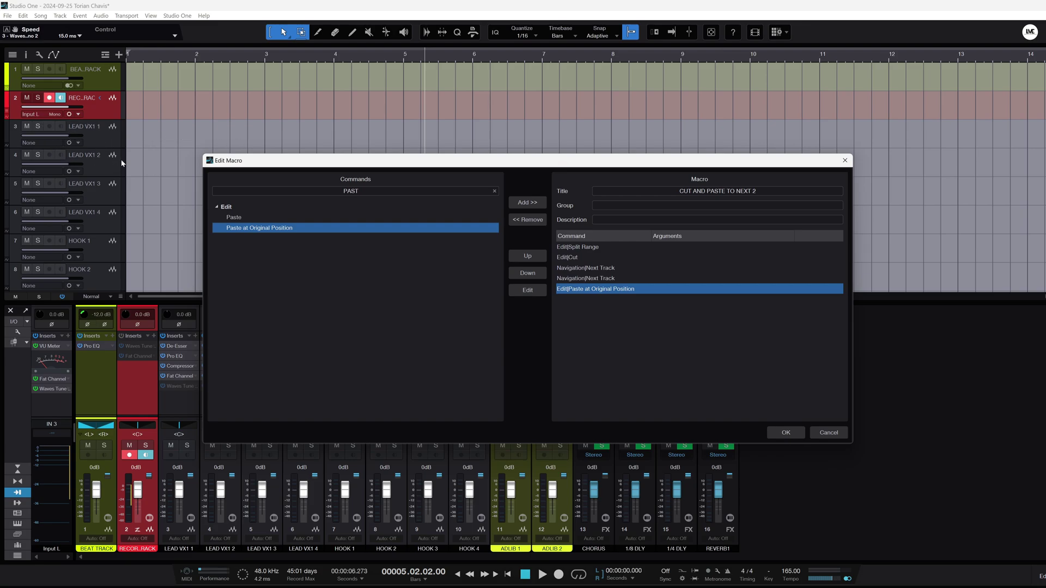
Step: Review the command sequence of CUT AND PASTE TO NEXT 2, including both Next Track entries, and discard the macro
left_click(596, 268)
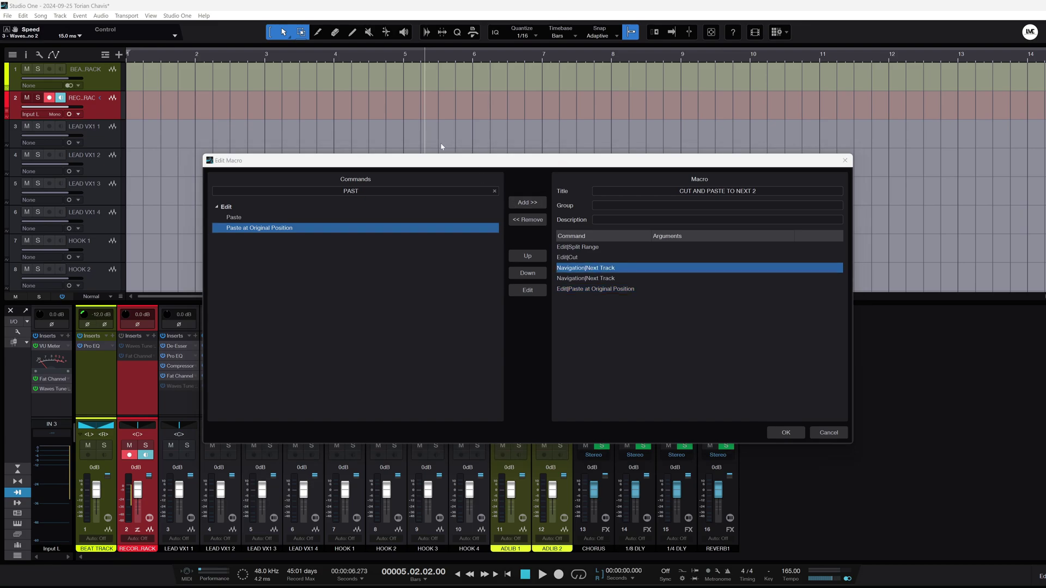
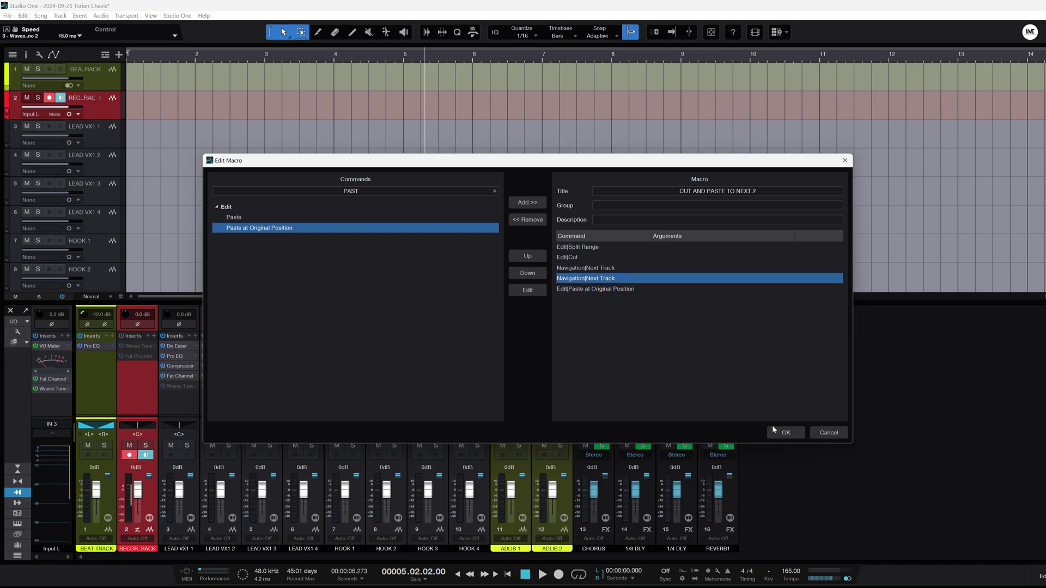
left_click_drag(615, 306, 549, 228)
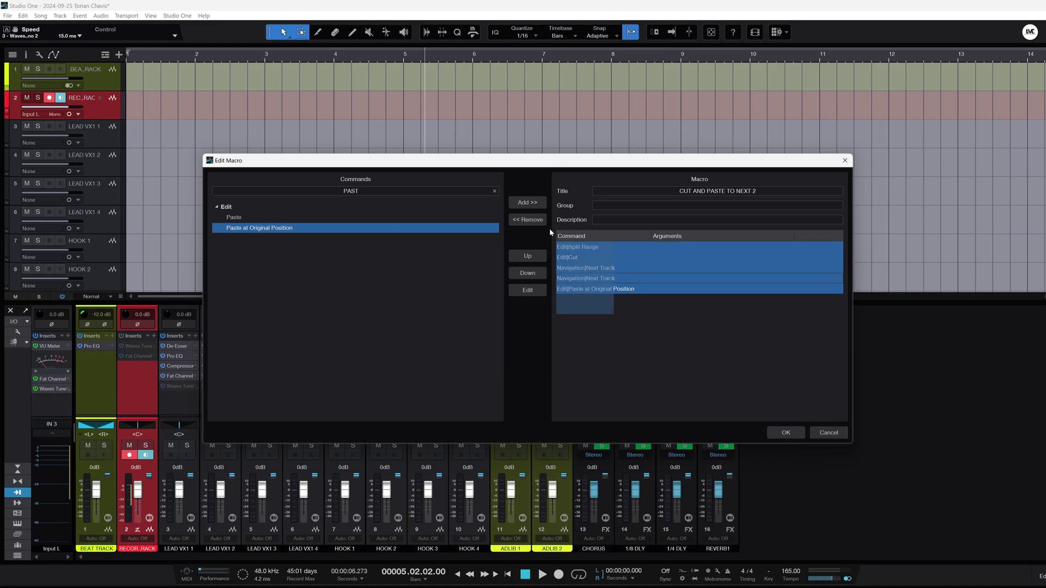
left_click(596, 310)
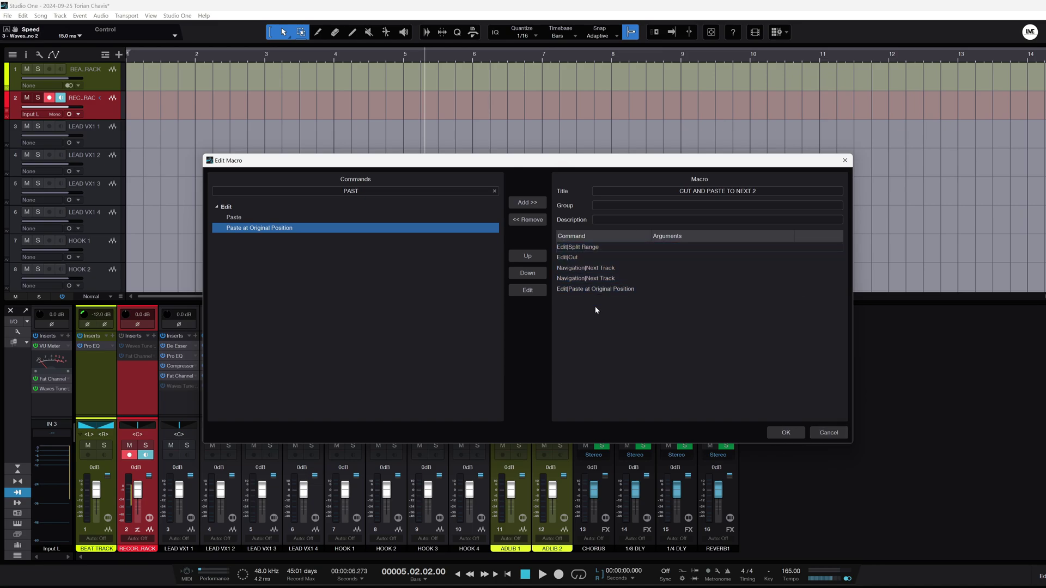
left_click(580, 280)
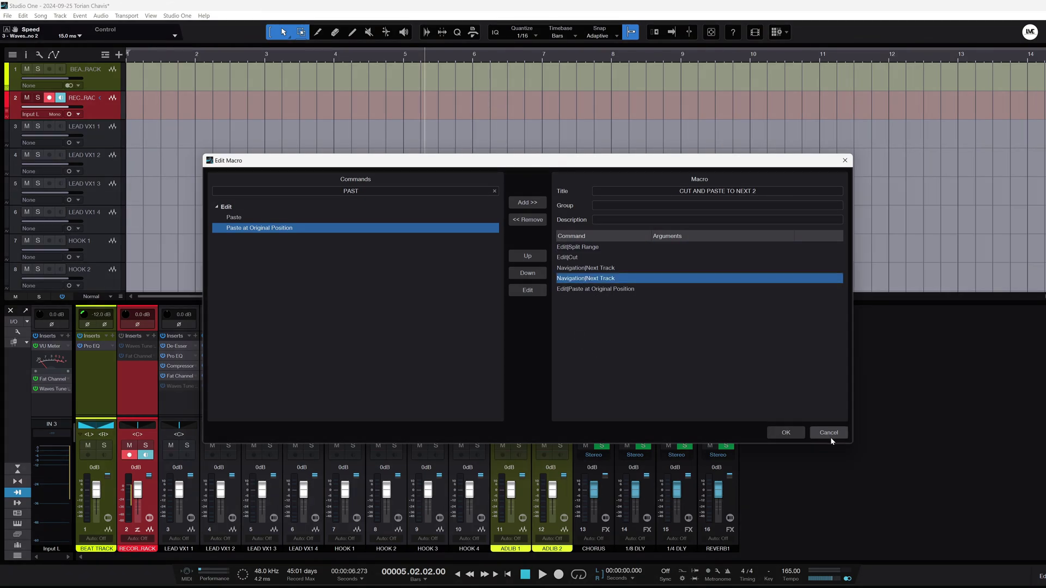
left_click(685, 365)
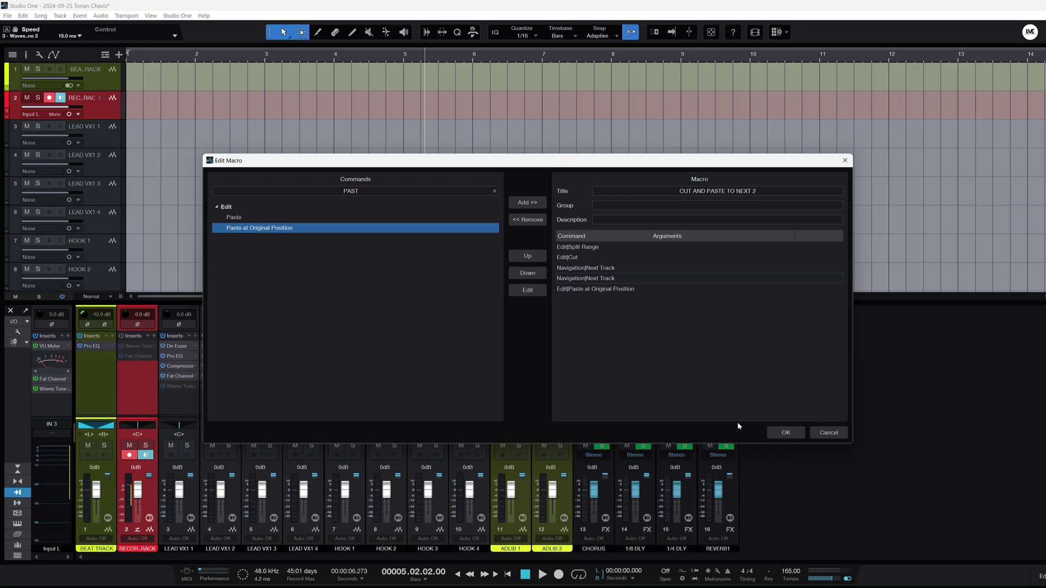
left_click(827, 434)
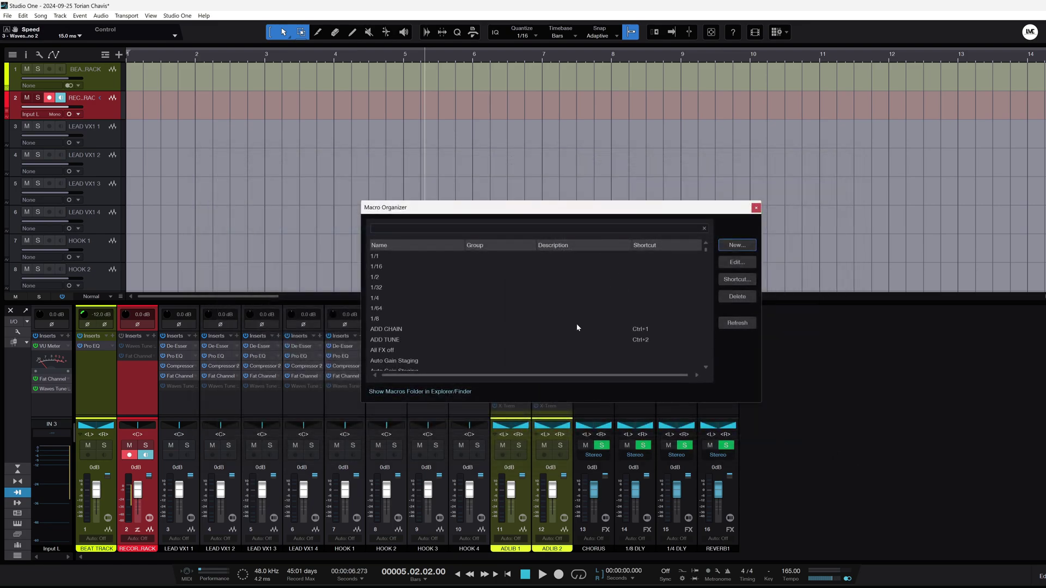
Step: Browse the saved macros, view the keyboard shortcut assignment for macro 1/1 without changing it, and close the Macro Organizer
scroll(526, 342, "down", 6)
scroll(452, 324, "up", 5)
scroll(479, 331, "up", 1)
scroll(545, 352, "up", 3)
left_click(730, 281)
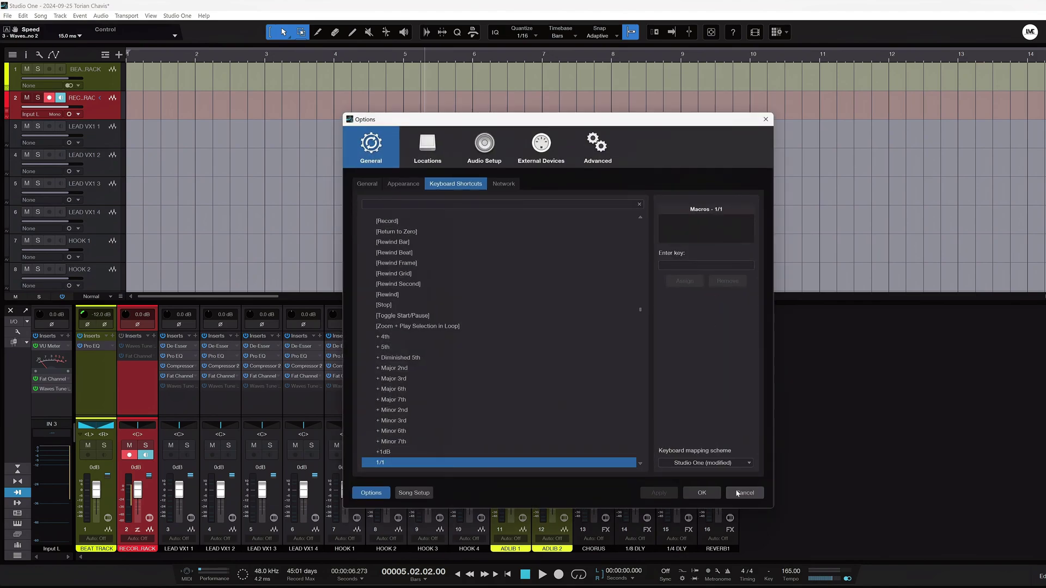
left_click(743, 490)
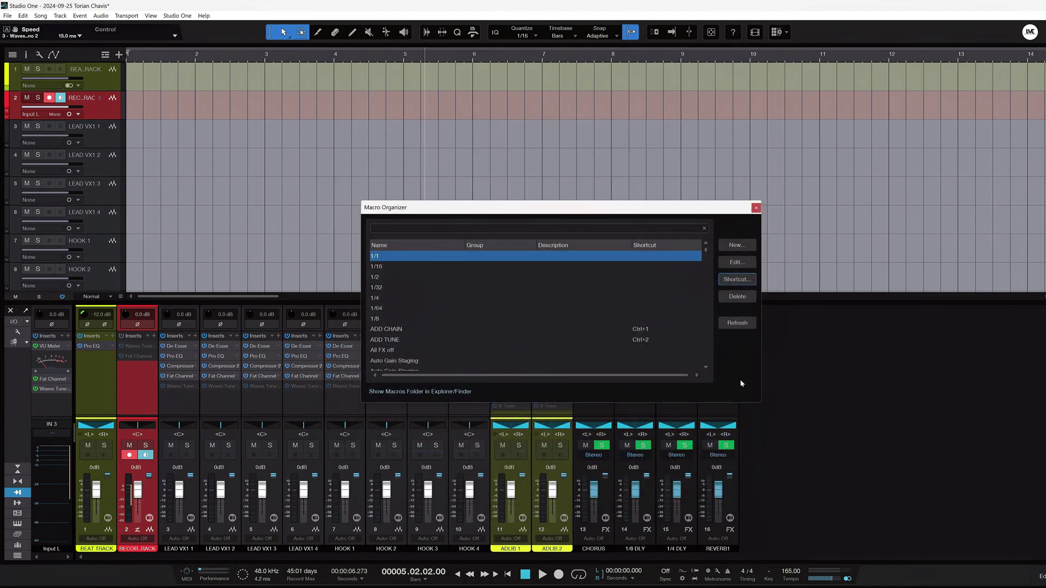
left_click(756, 208)
Step: Search the keyboard shortcuts for CUT and view the keys assigned to the macros Cut and Paste to Next 1 and Cut and Paste to next 2
left_click(186, 16)
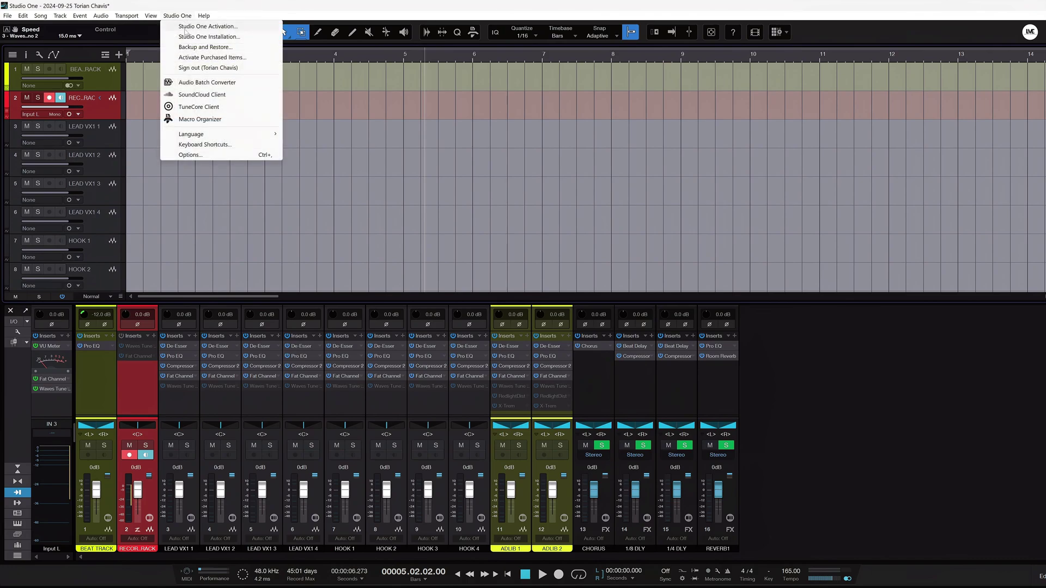
left_click(196, 145)
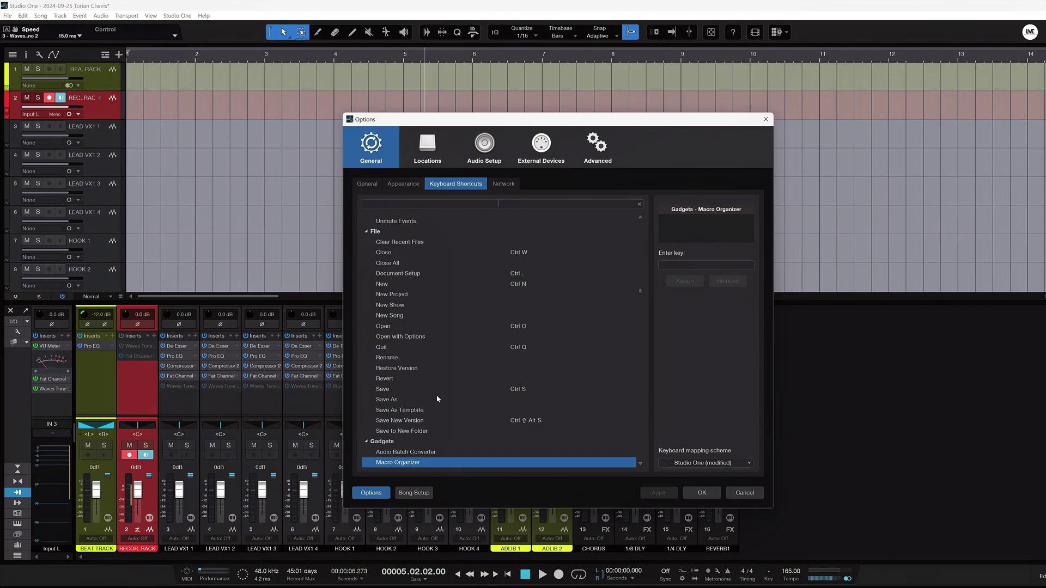
type("C")
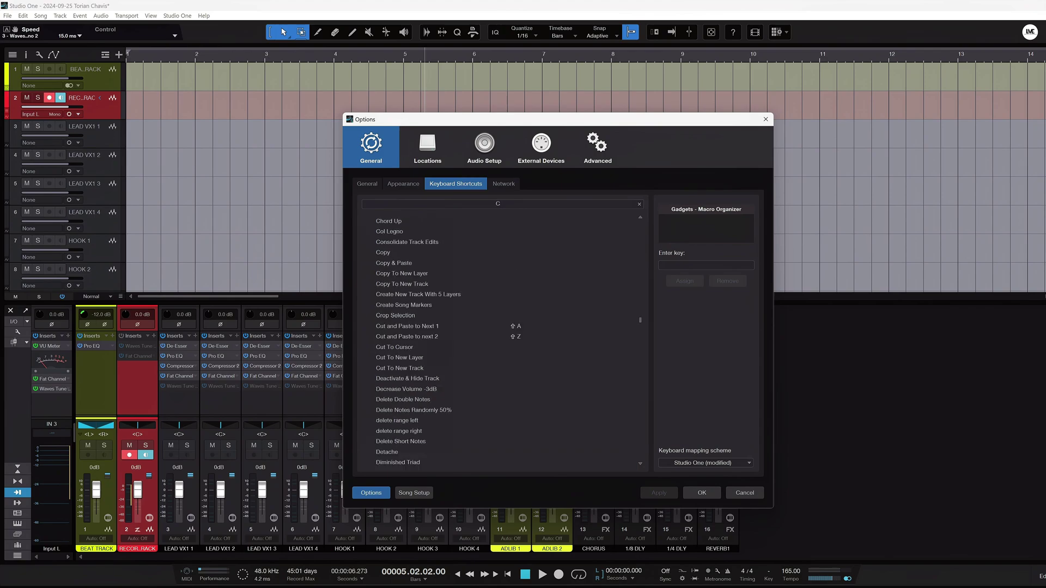
type("UT")
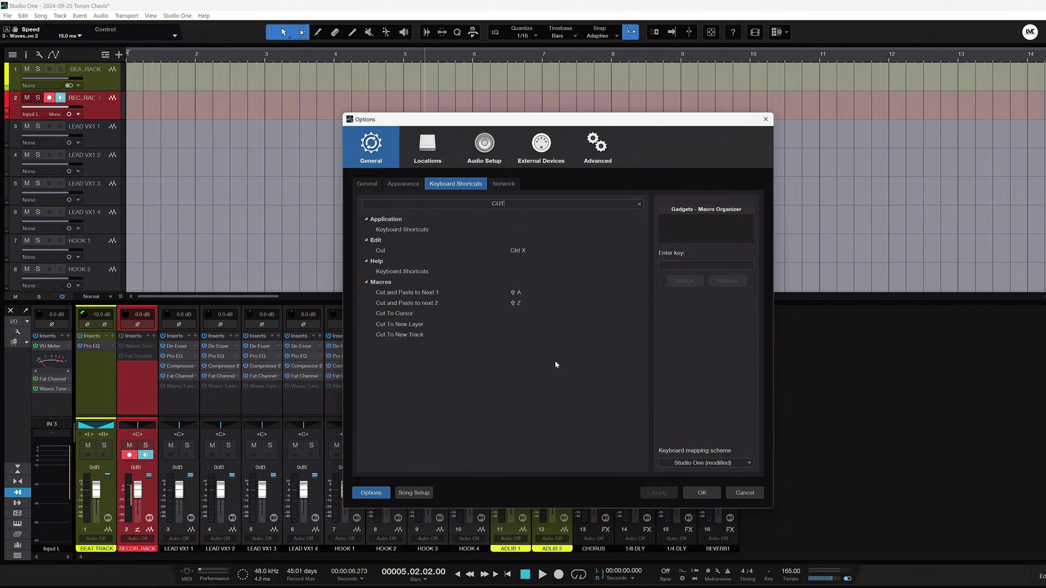
left_click(410, 294)
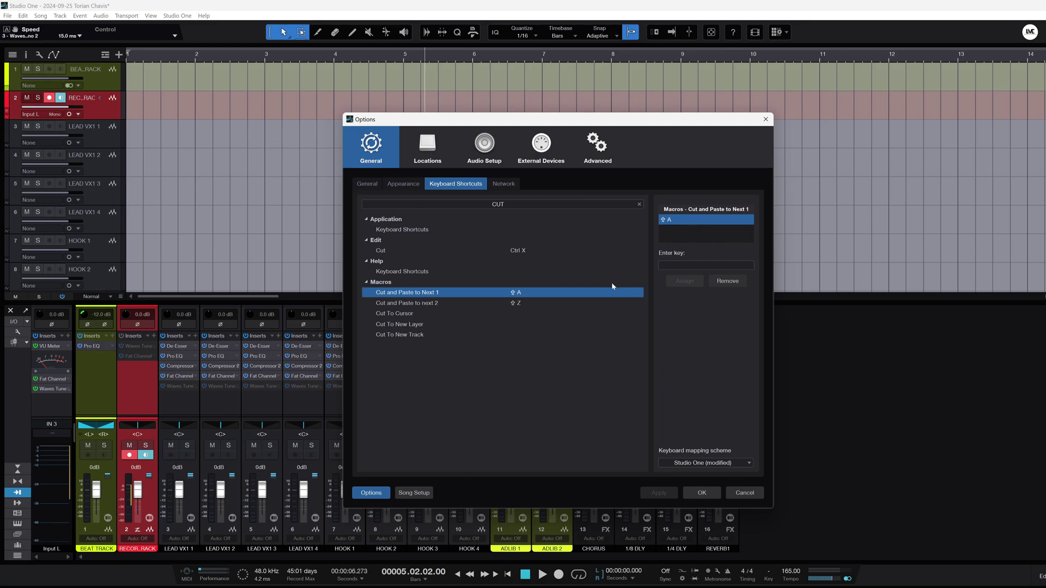
left_click(550, 301)
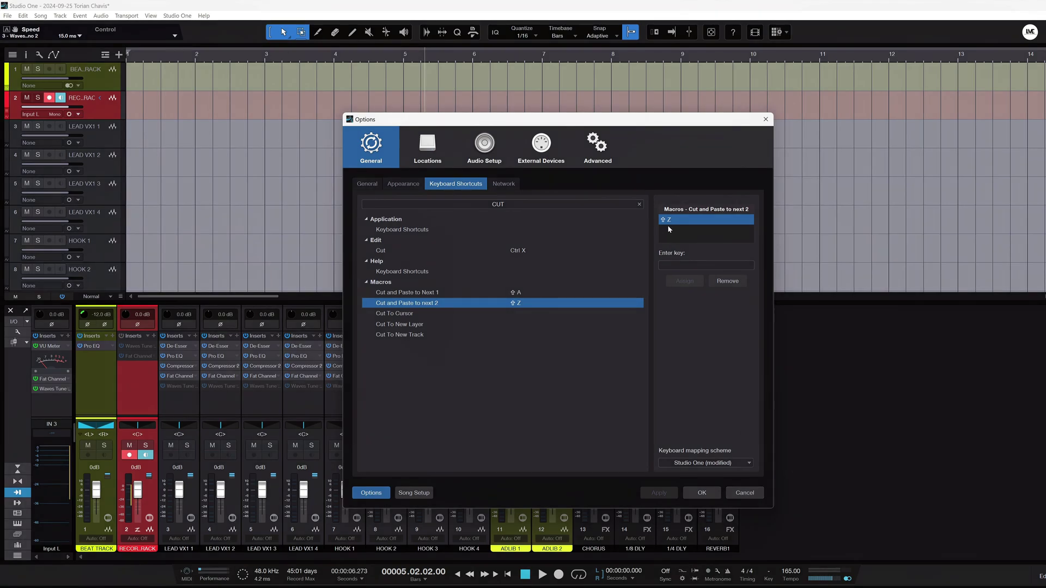
left_click(685, 265)
left_click(703, 235)
left_click(707, 493)
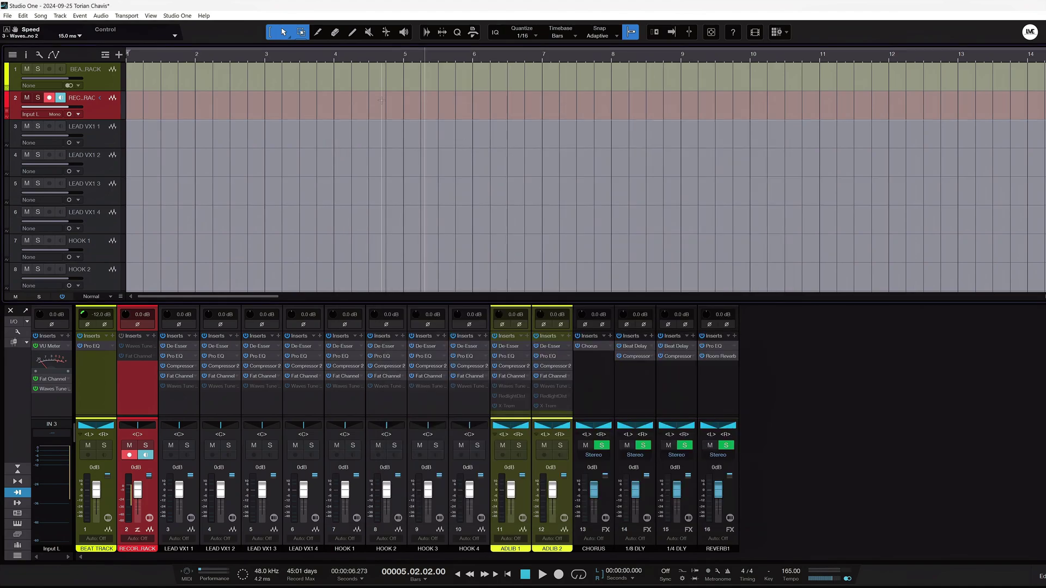
Step: Place the playback cursor at the start of bar 4 and hide the mixer
left_click(336, 60)
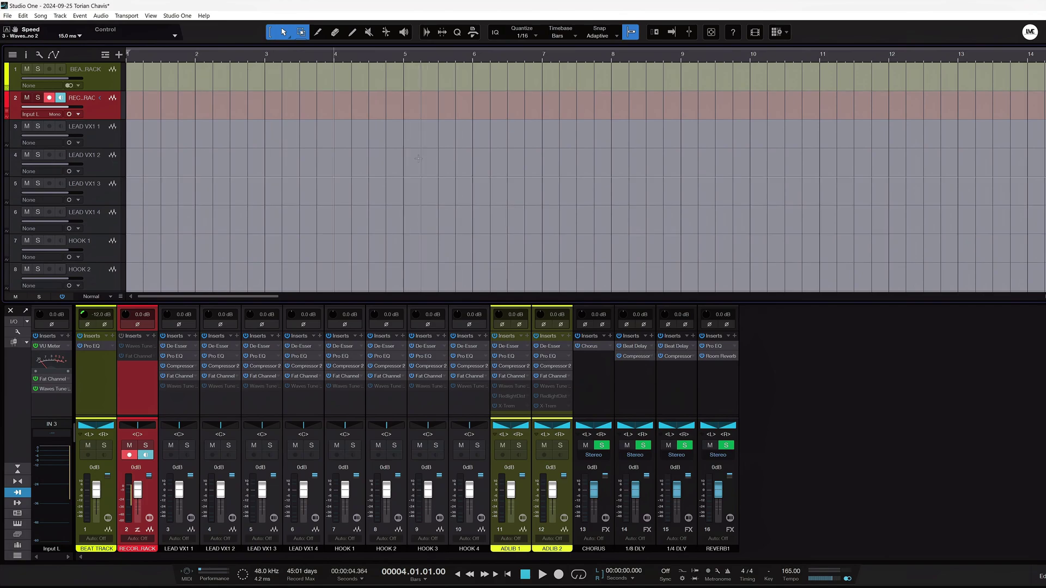
key("F3")
Step: Check the arrangement's audio options for Monitoring follows record and Monitoring mutes playback (Tape style)
left_click(39, 54)
left_click(40, 54)
left_click(40, 55)
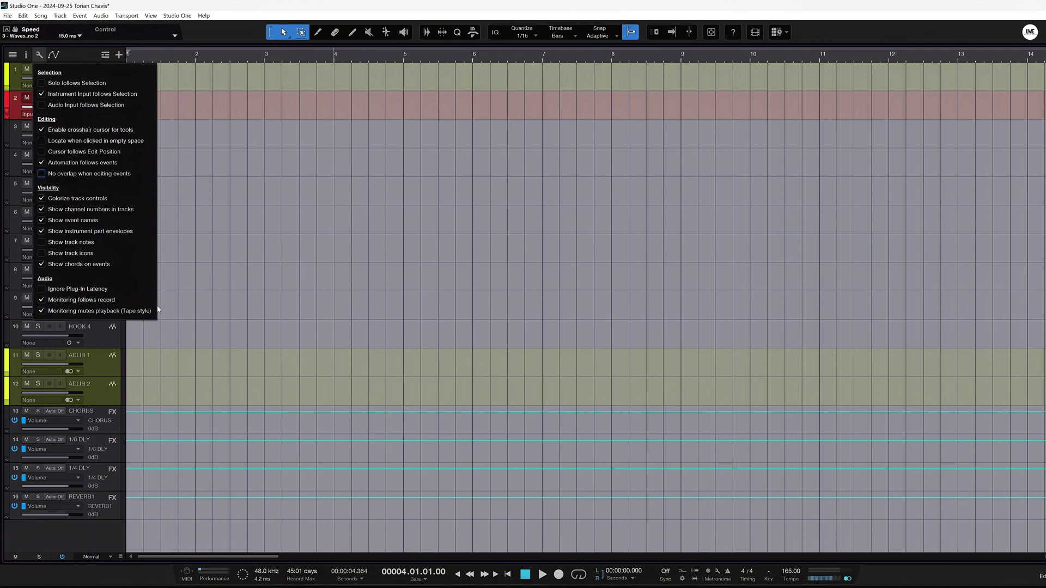
left_click(323, 62)
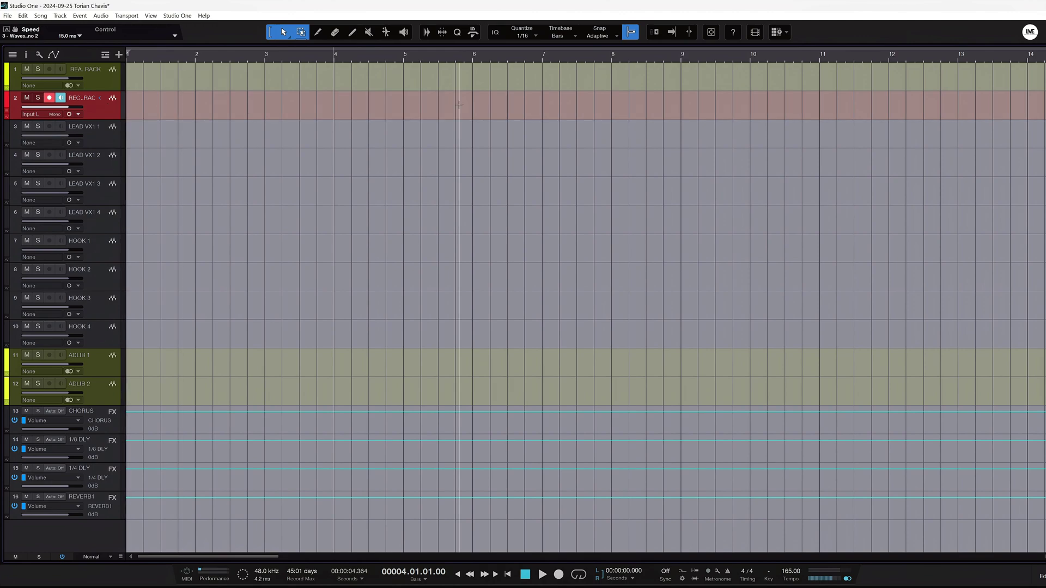
Step: Record two takes over each other on the record track, both starting at bar 4
key("KP_Multiply")
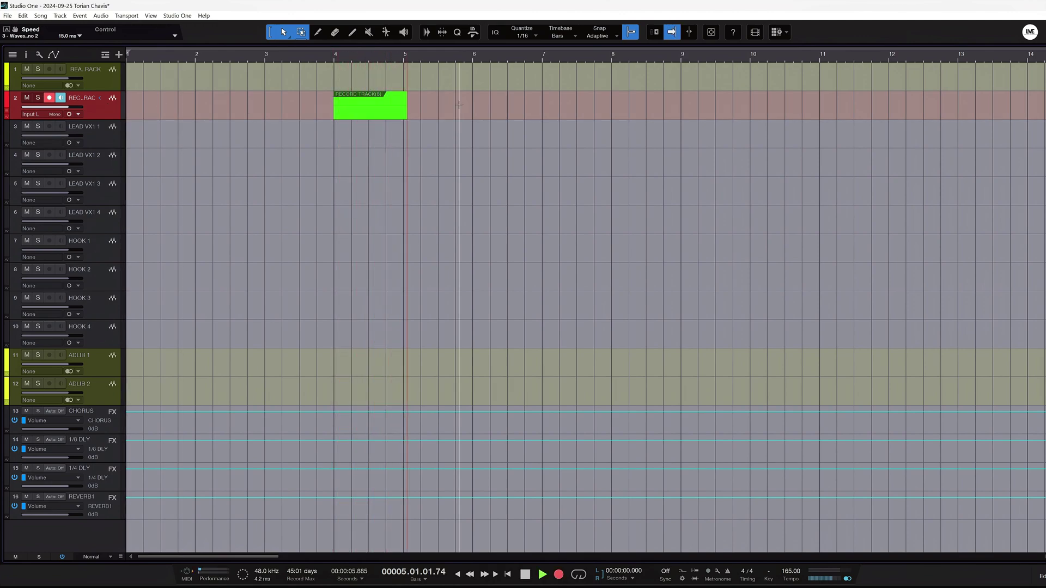
key("space")
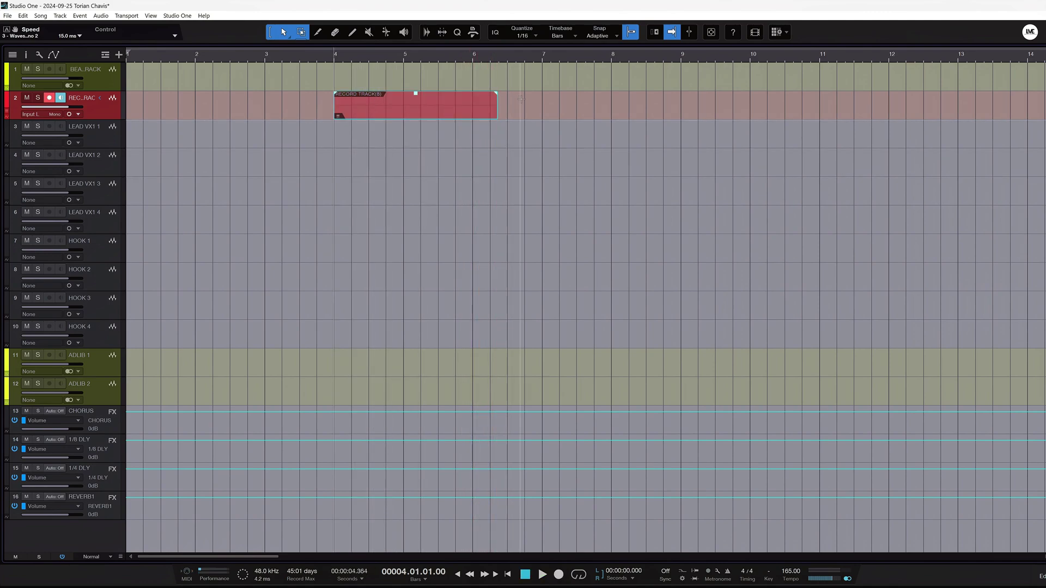
key("KP_Multiply")
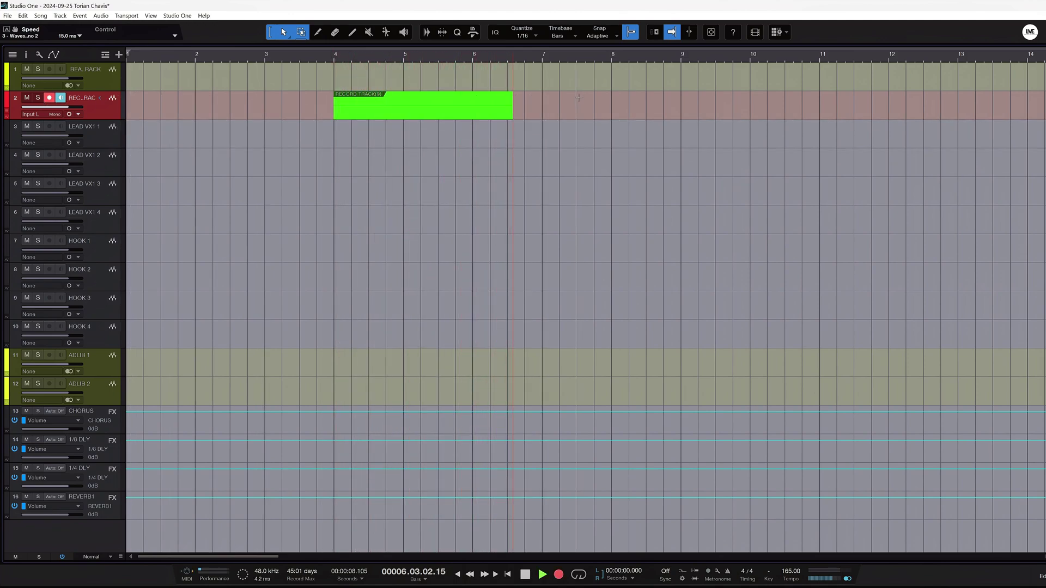
key("space")
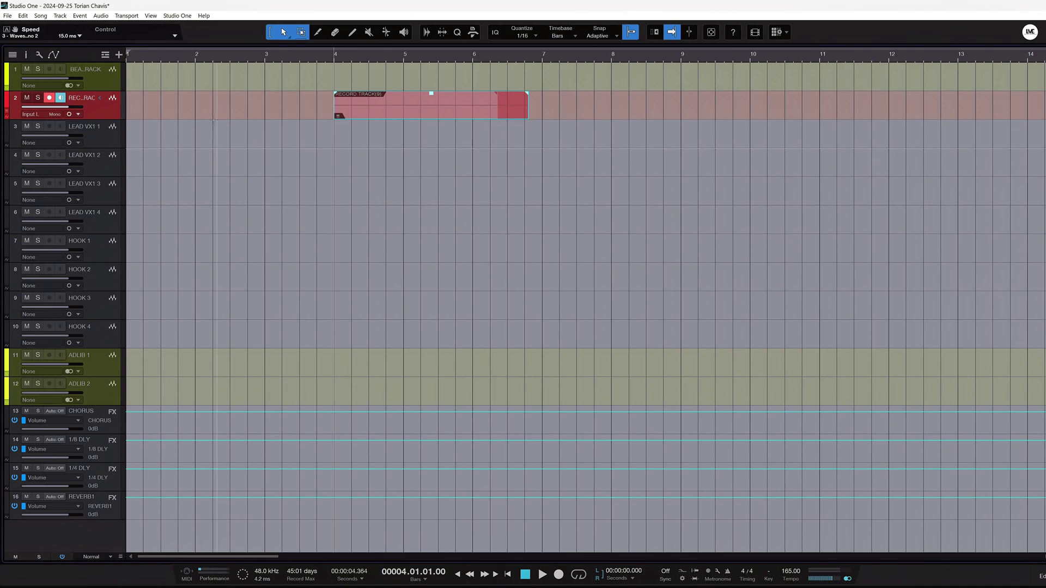
Step: Review the tape-style monitoring options again in relation to the record track's monitor state
left_click(38, 54)
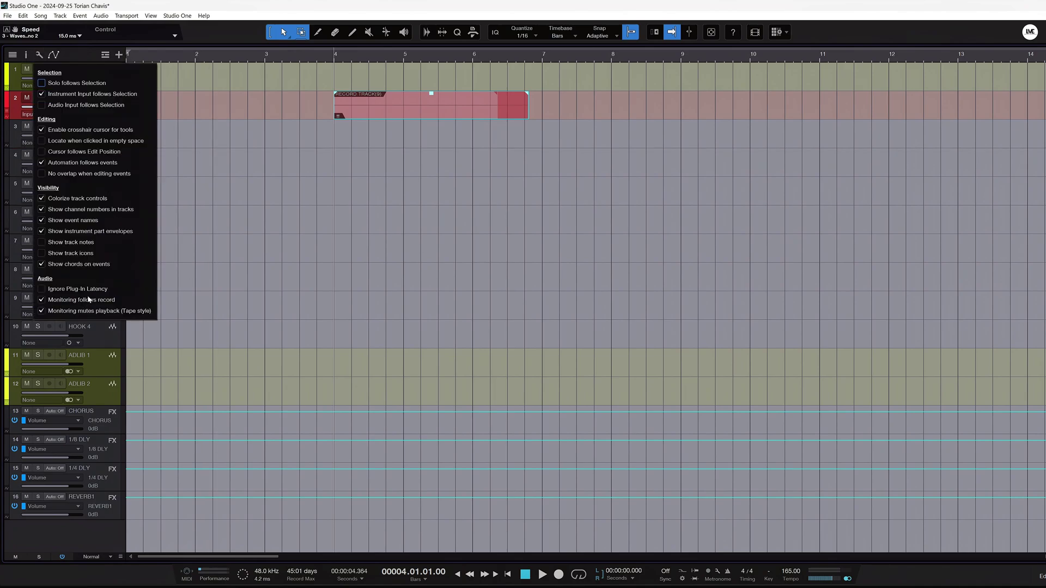
left_click(252, 137)
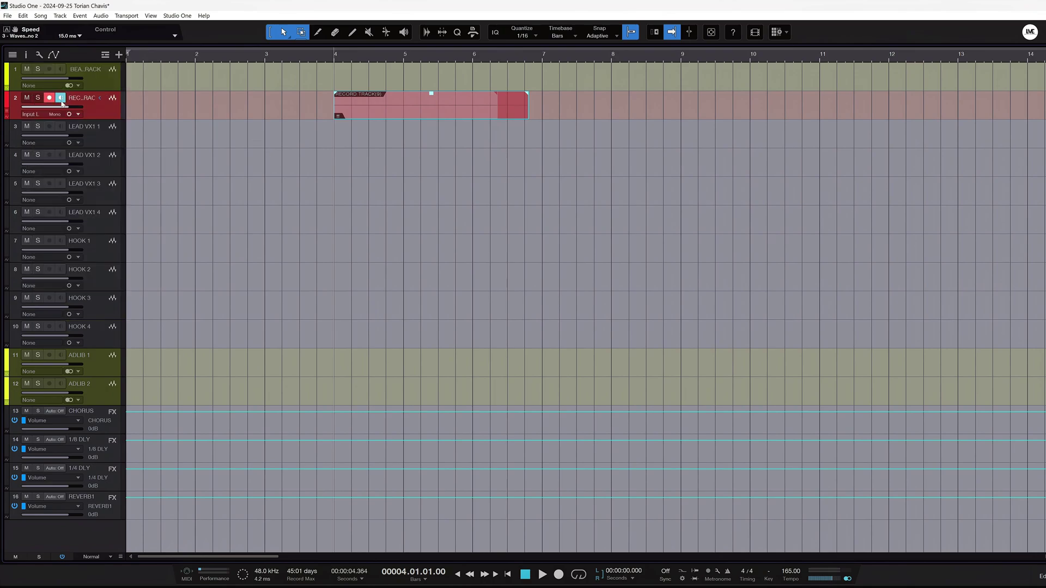
left_click(39, 55)
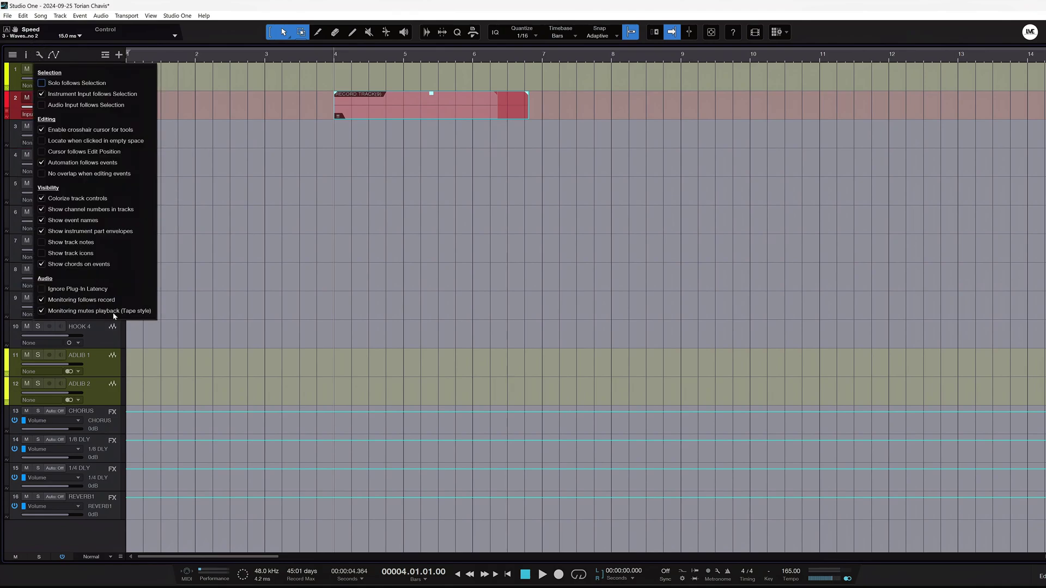
left_click(276, 132)
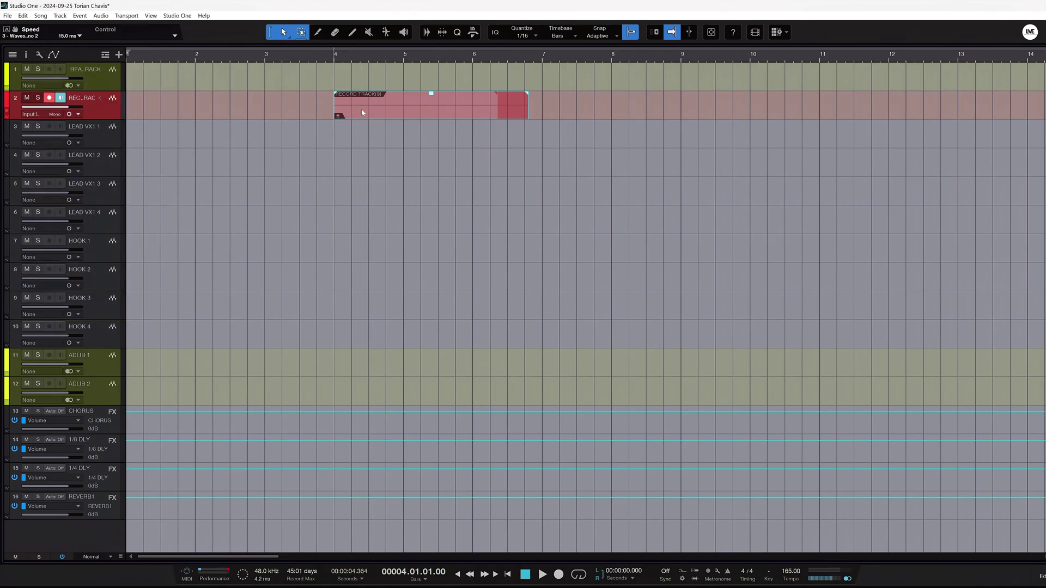
Step: Trim the end of the take slightly, record further takes over it from bar 4, and delete all takes on the record track
left_click_drag(528, 113, 524, 113)
key("KP_Multiply")
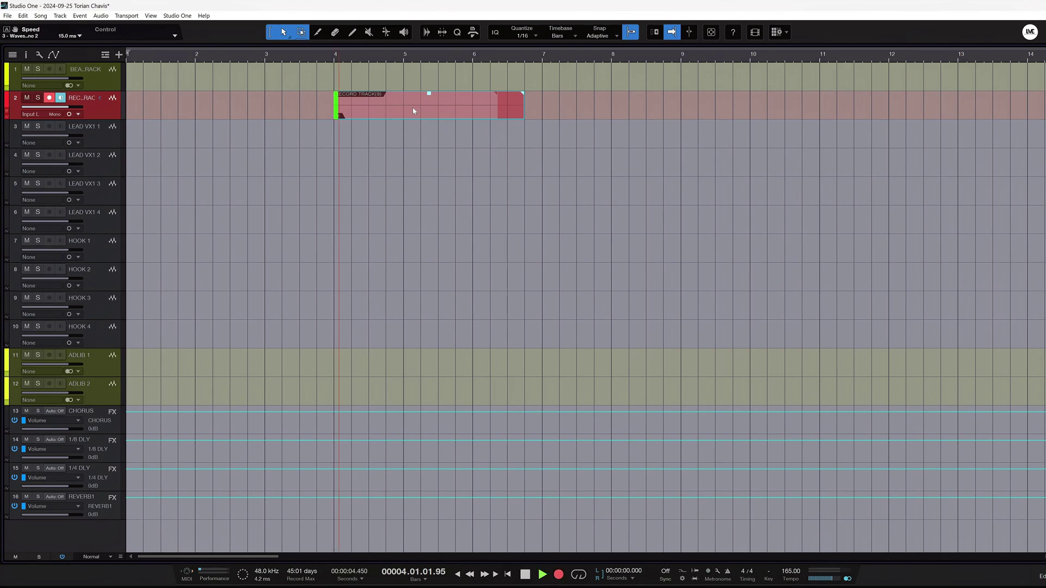
key("space")
key("KP_Multiply")
key("space")
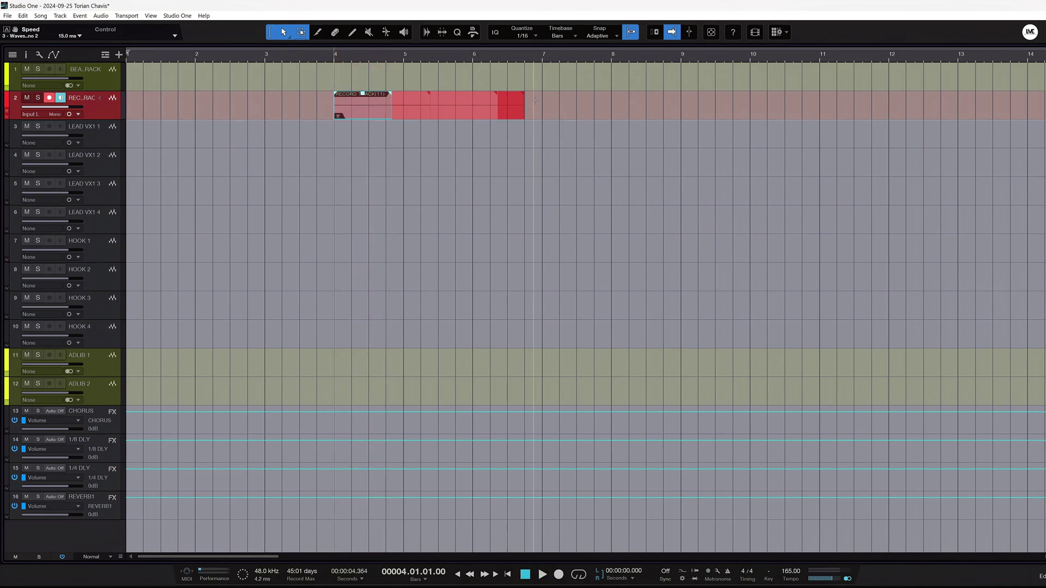
key("Delete")
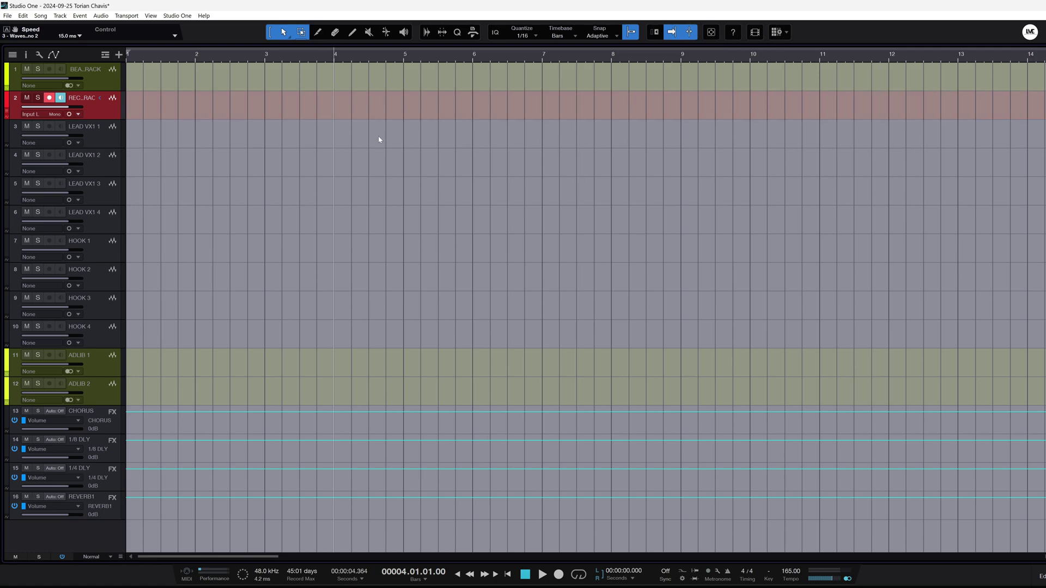
Step: Demonstrate a range selection on the empty record track from bar 4, clear it, and record a take just over one bar long
left_click_drag(334, 97, 408, 101)
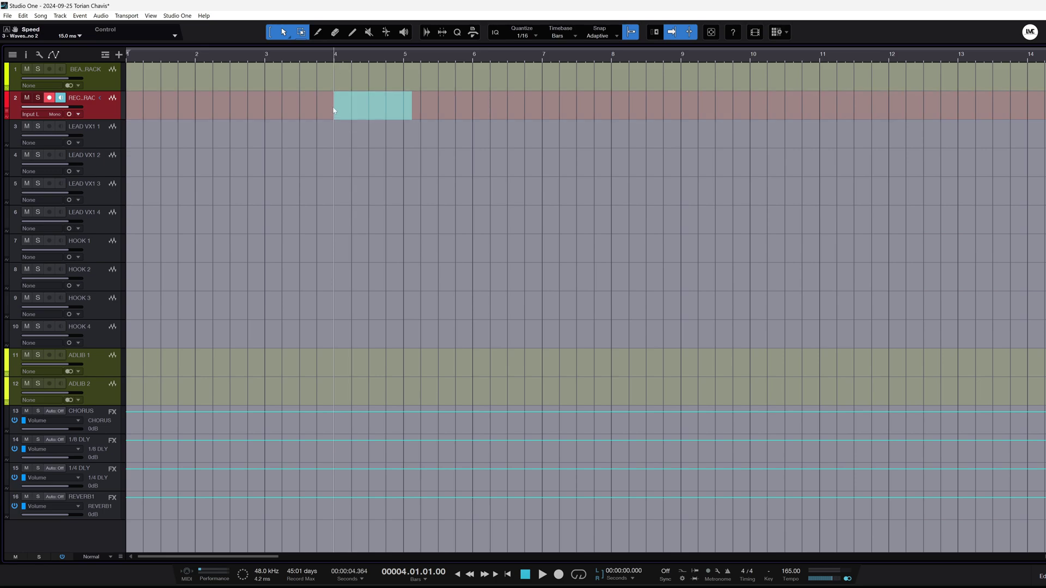
left_click(490, 191)
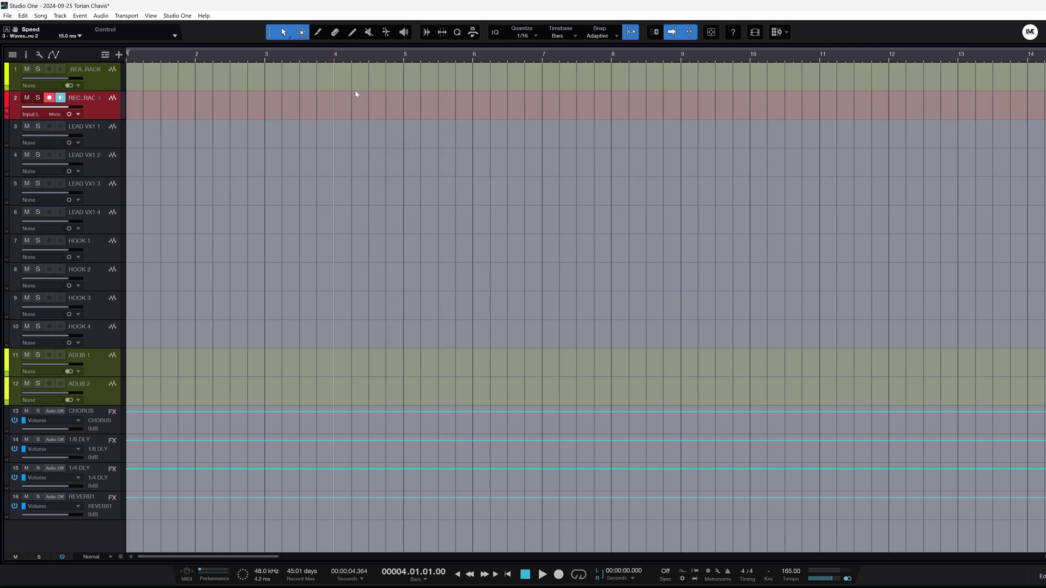
key("KP_Multiply")
key("space")
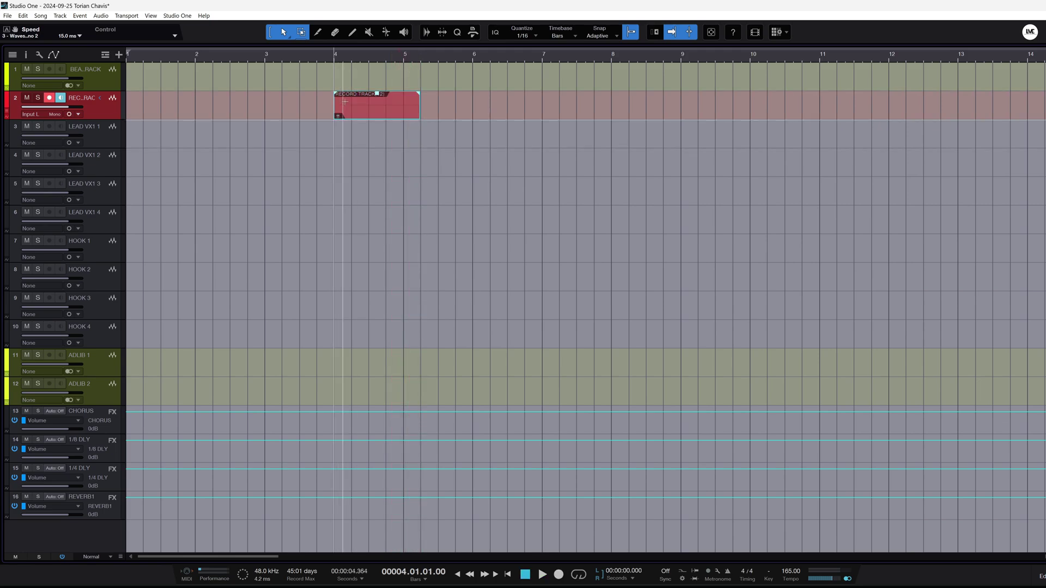
Step: Cut the range from bar 4 beat 2 to bar 5 out of the take and paste it at its original position on LEAD VX1 1
left_click_drag(353, 101, 404, 100)
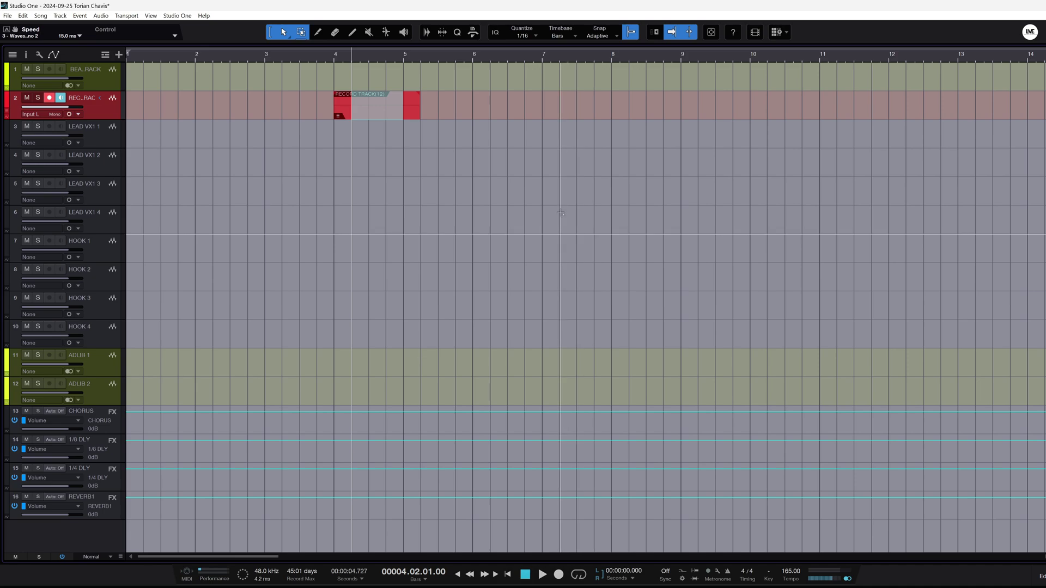
key("ctrl+x")
key("Down")
key("ctrl+v")
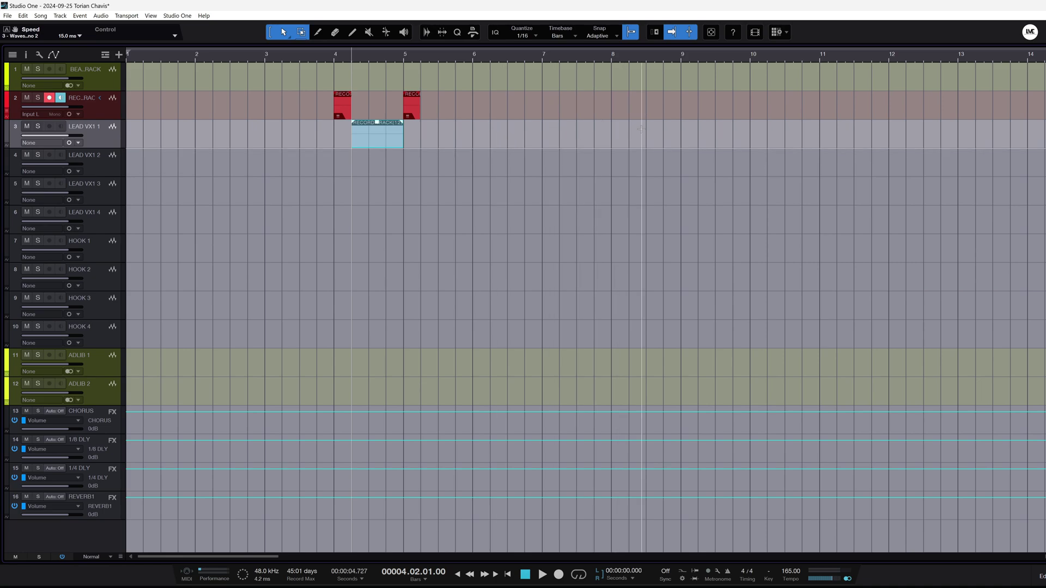
Step: Record another take from bar 4 beat 2 and move its range from about 4.4 to 6.2 two tracks down onto LEAD VX1 2
key("KP_Multiply")
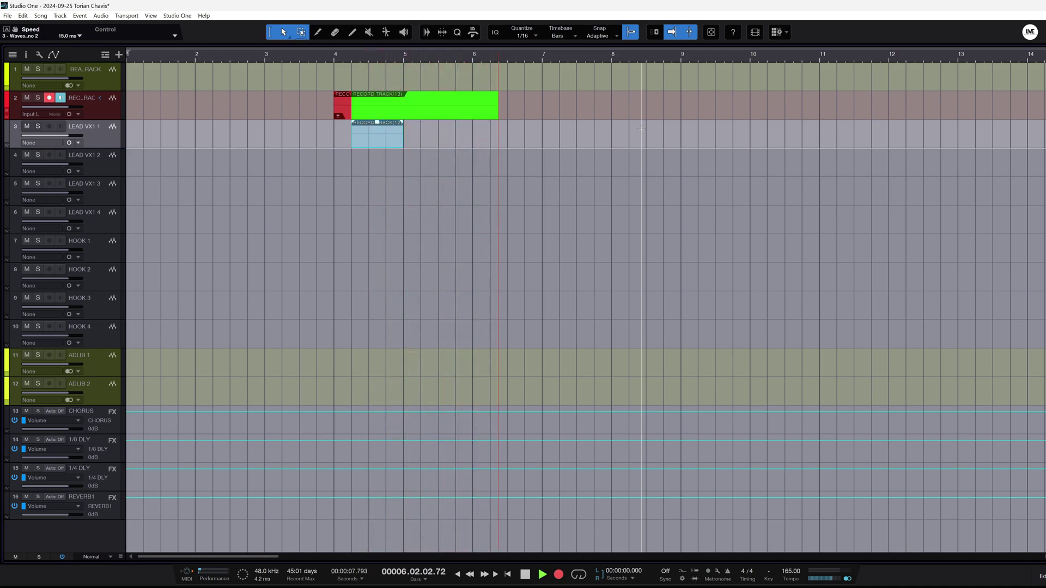
key("space")
left_click_drag(391, 106, 479, 163)
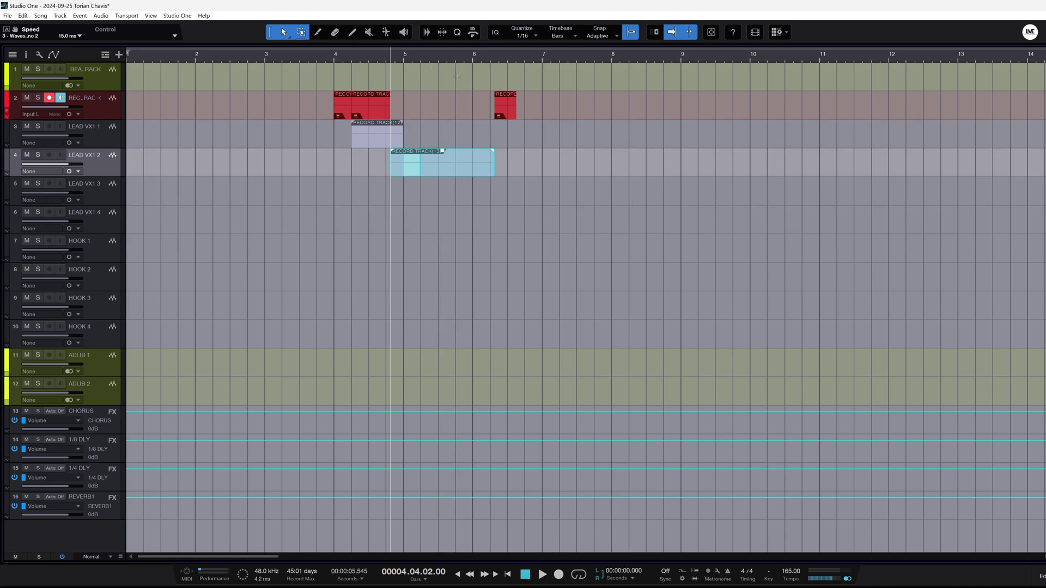
Step: Move the longer clip from LEAD VX1 2 to ADLIB 2, and delete all clips on the lead and adlib tracks
left_click(337, 59)
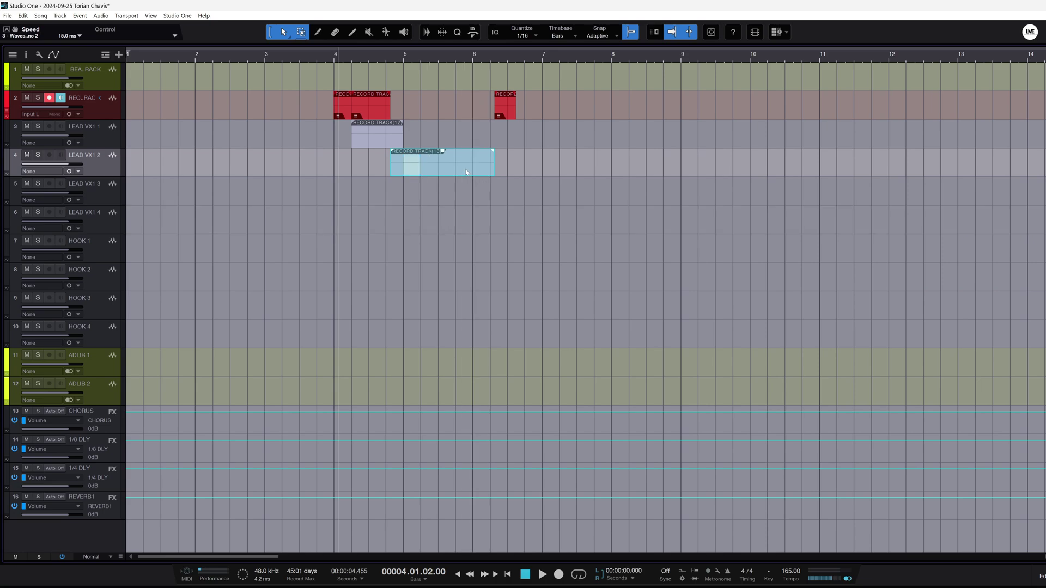
left_click(581, 290)
left_click(463, 175)
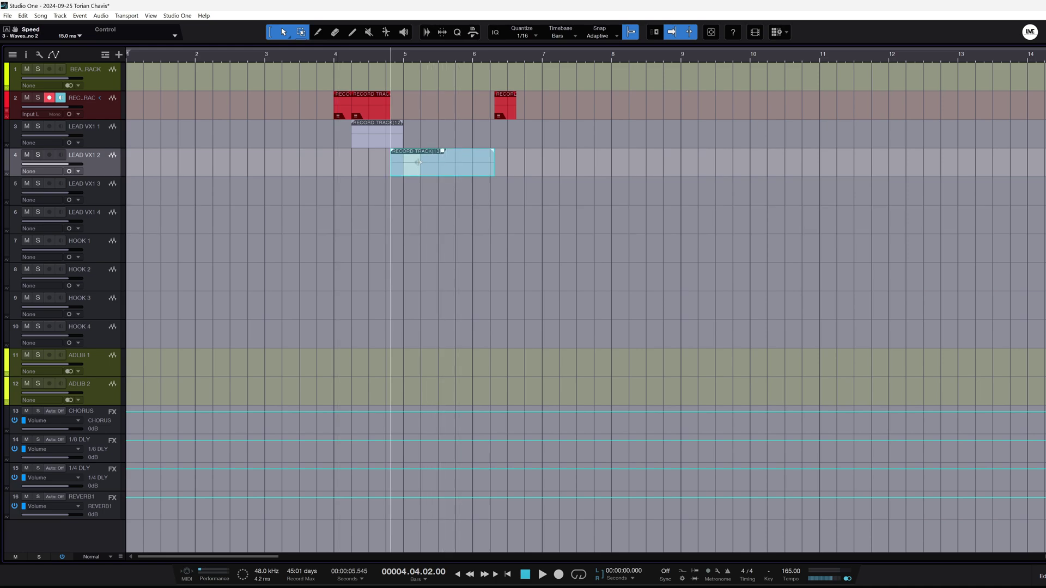
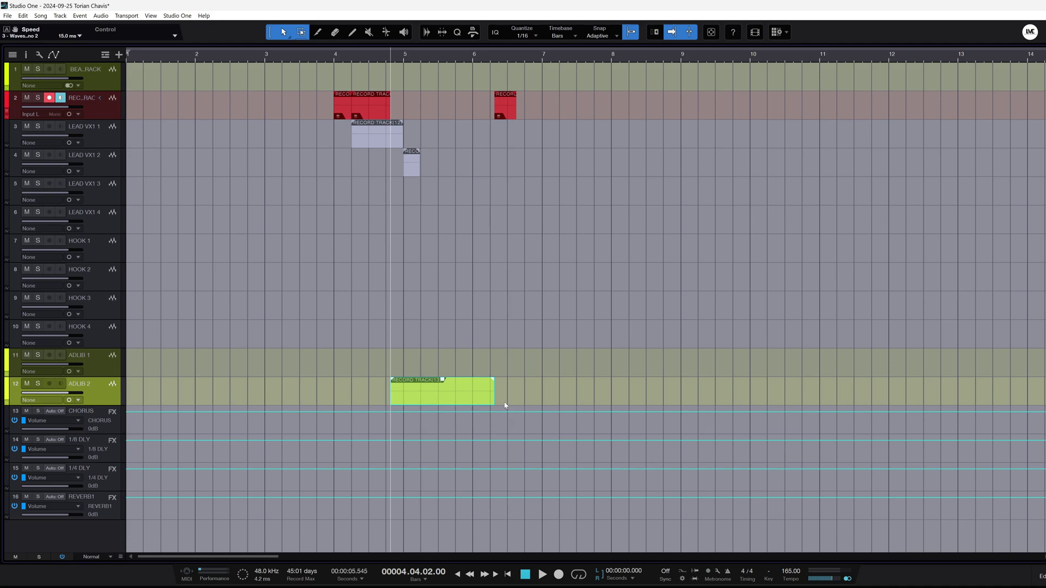
left_click_drag(504, 405, 353, 143)
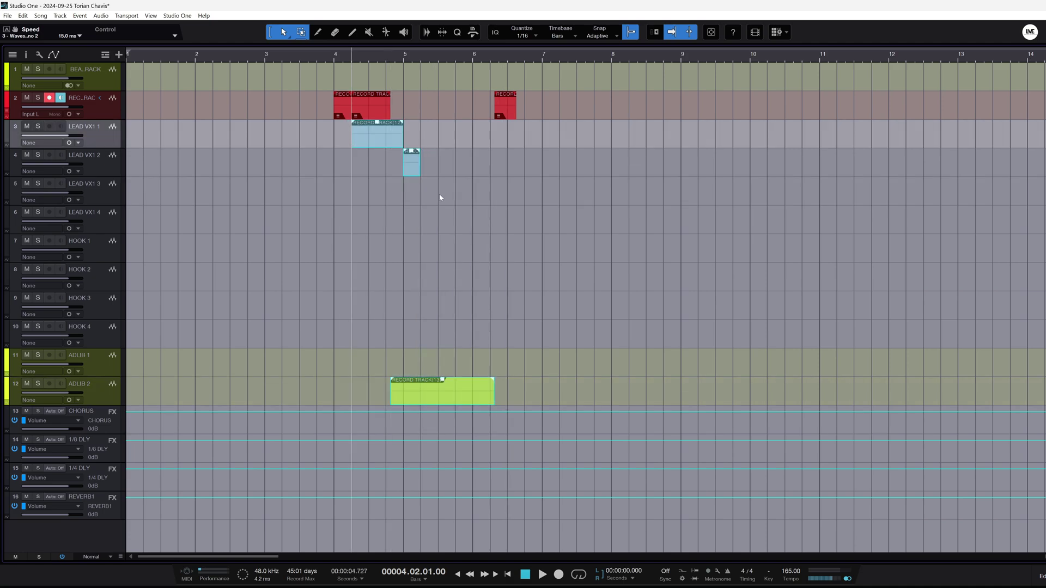
key("Delete")
Step: Record a new take on the record track from bar 4 to about bar 5, over the remaining clips
left_click(335, 54)
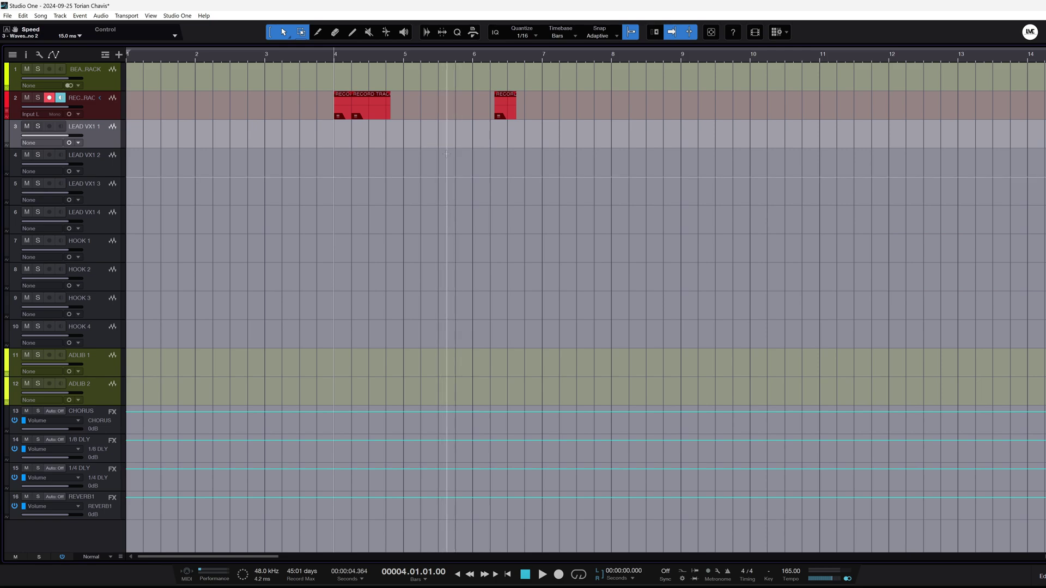
key("KP_Multiply")
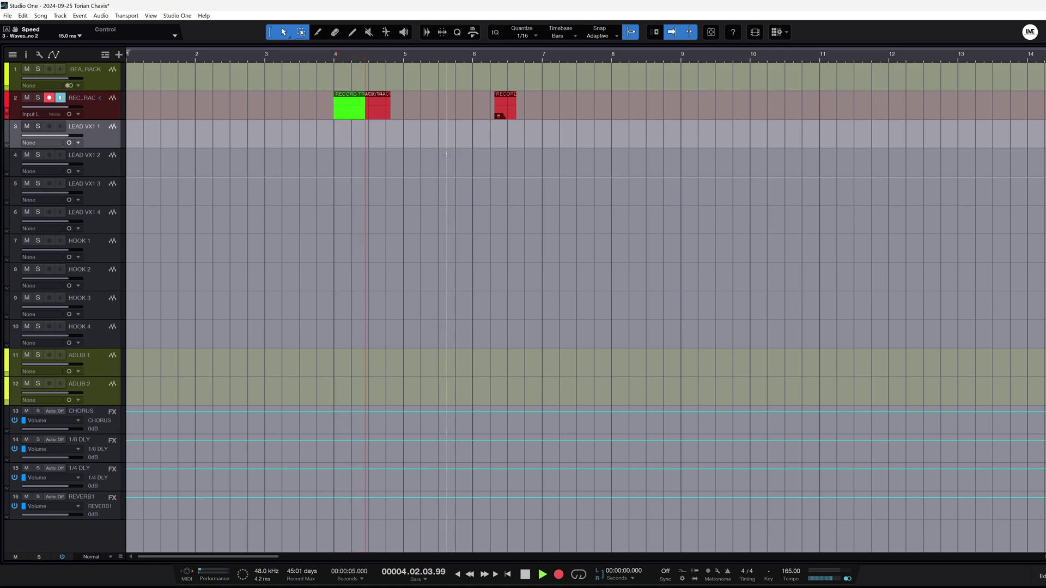
key("space")
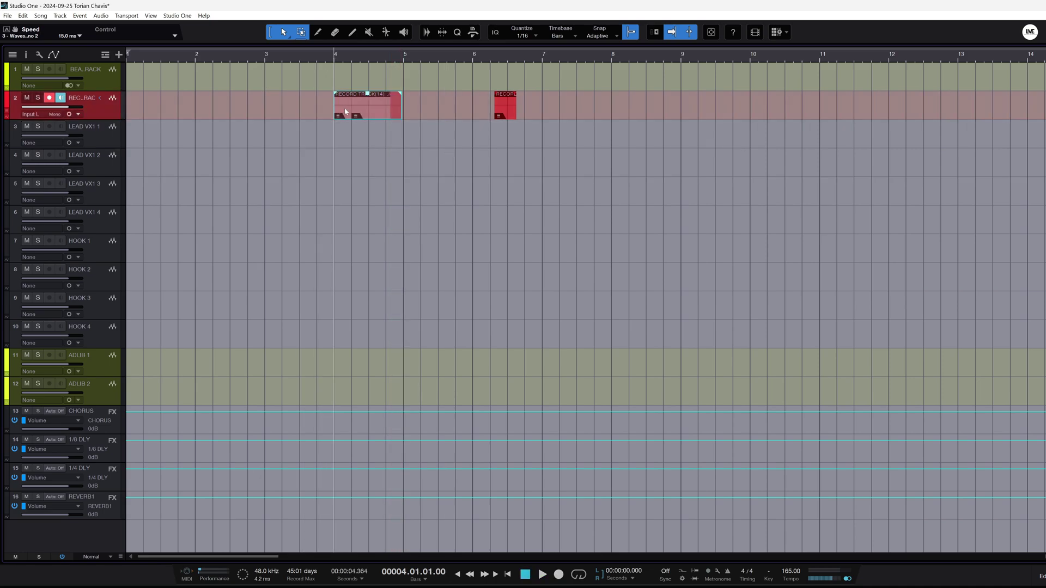
Step: Move the record-track range from bar 4 beat 2 to about beat 3 onto LEAD VX1 1, and record a new take from beat 2
left_click_drag(401, 114, 351, 113)
key("Delete")
key("ctrl+v")
key("KP_Multiply")
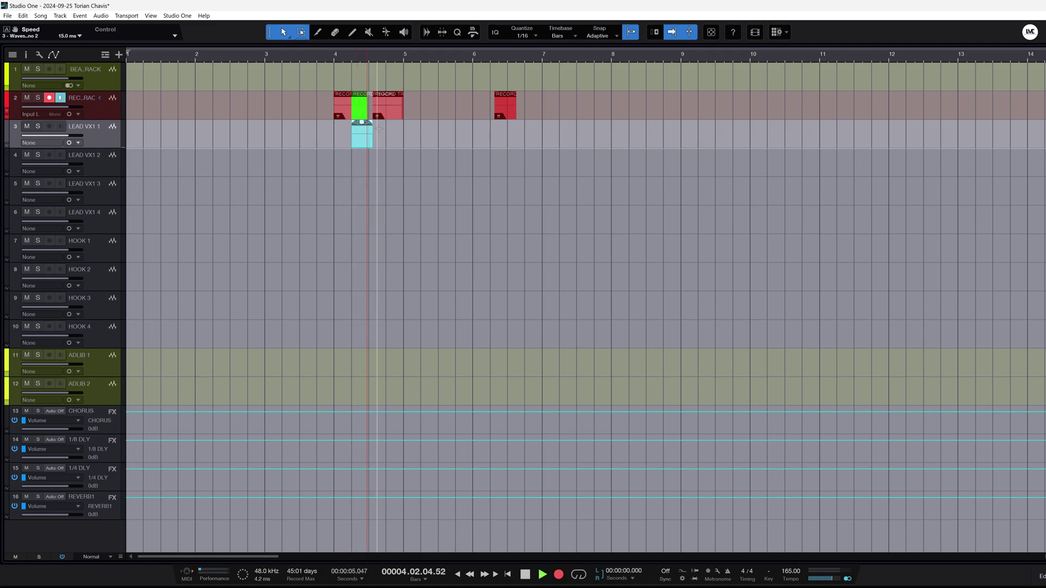
key("space")
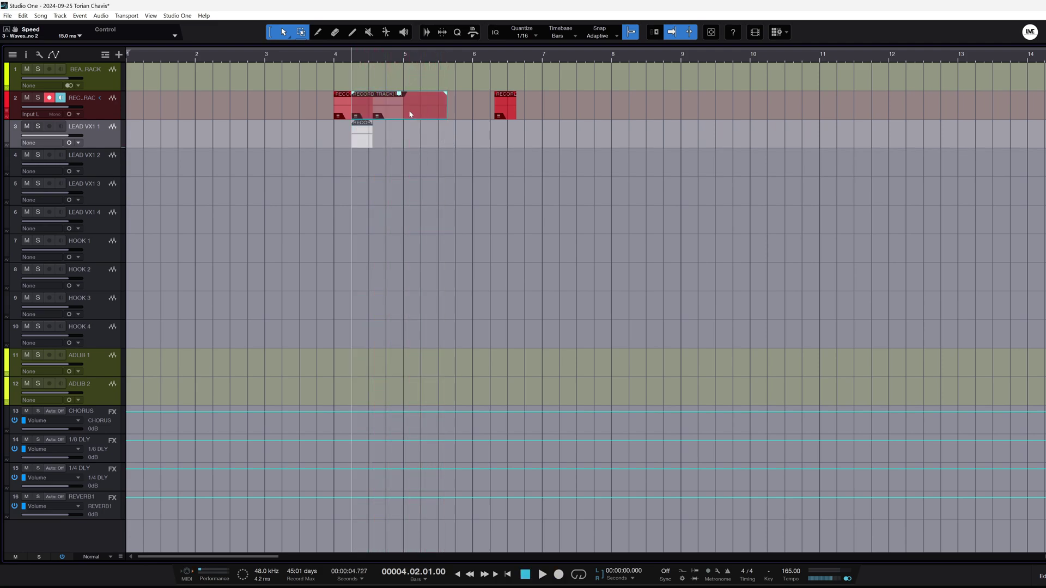
Step: Record another take from bar 4 beat 2 to about bar 5 beat 2, and start playback around it to audition it
key("KP_Multiply")
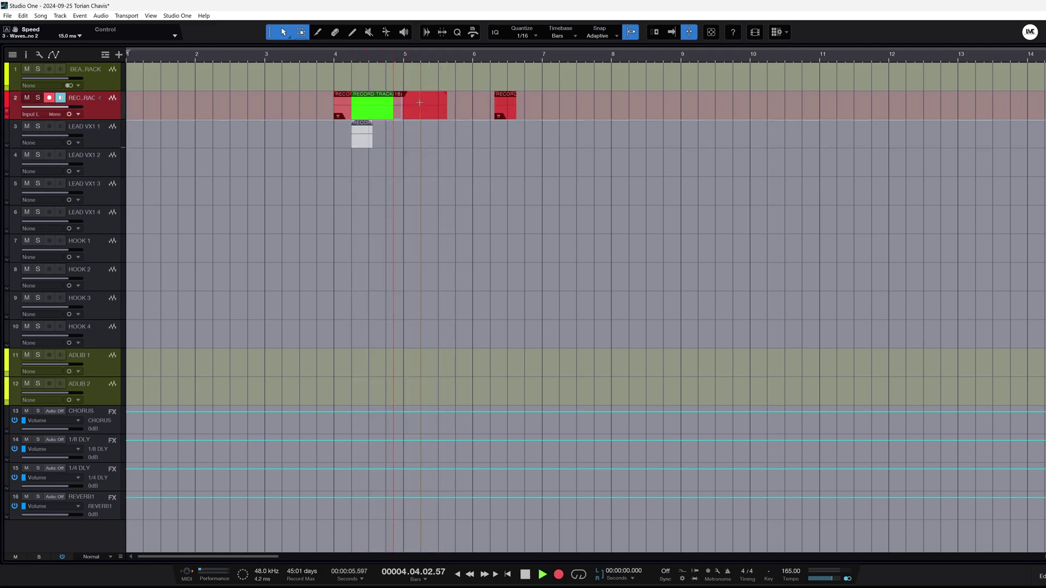
key("space")
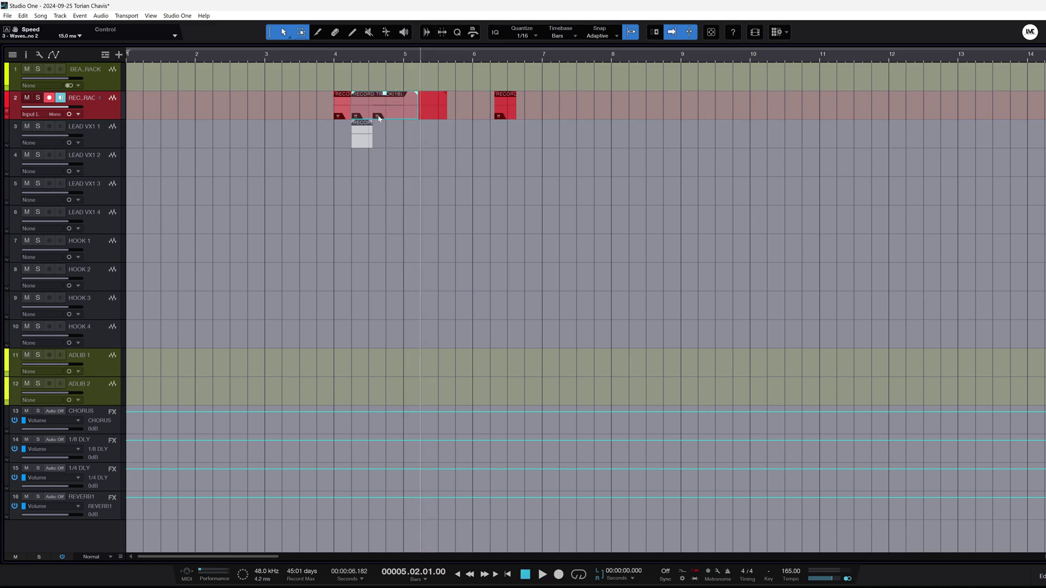
key("KP_0")
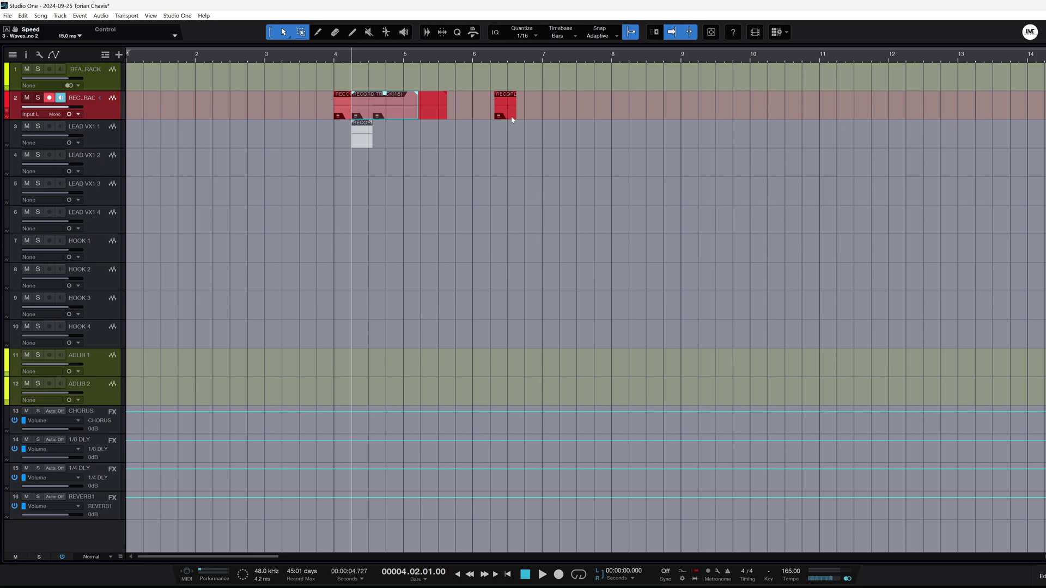
key("space")
key("space")
key("space")
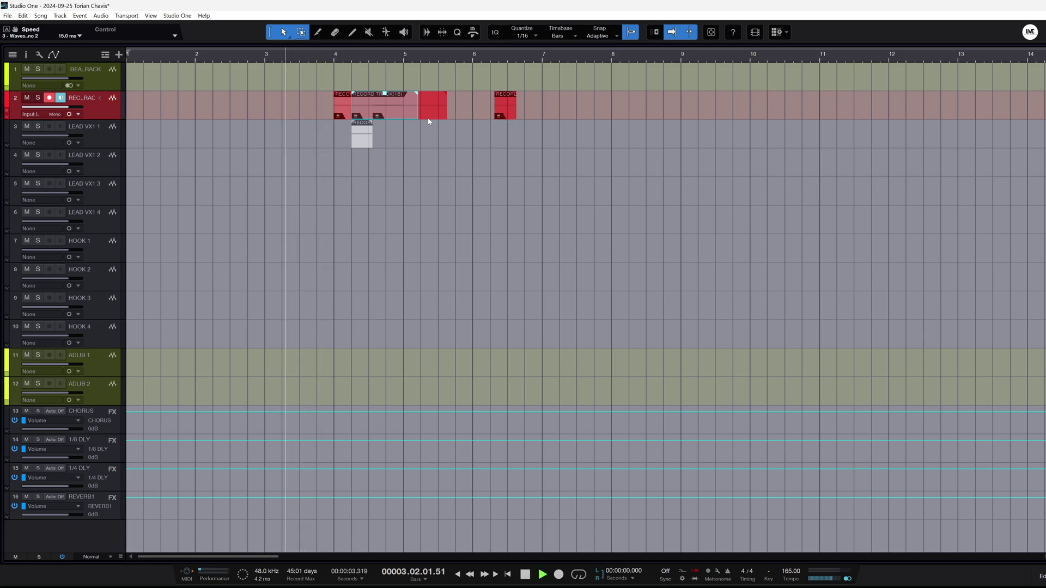
key("space")
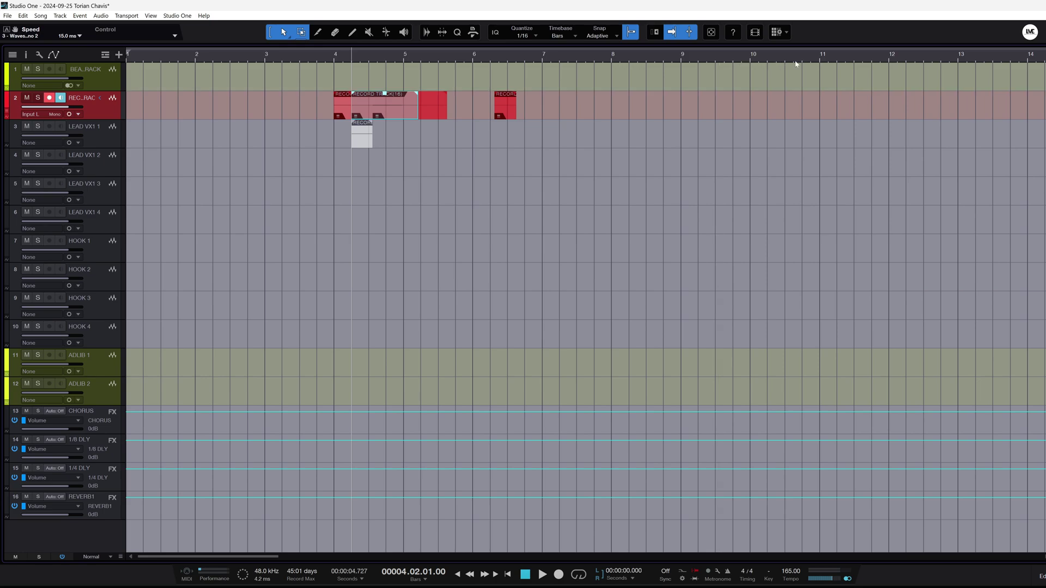
key("space")
key("space")
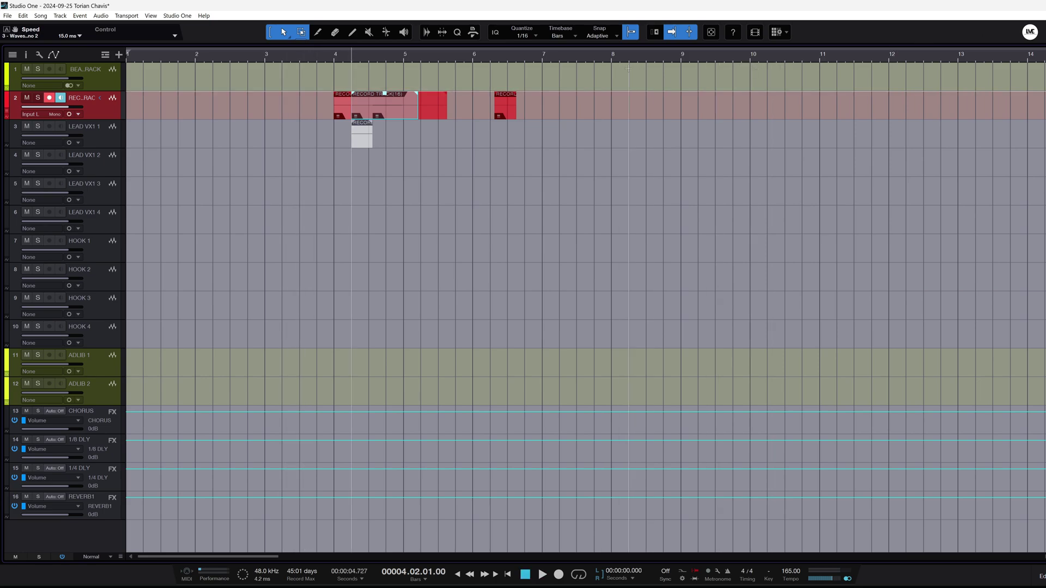
Step: Record a take from bar 4 beat 2 to about bar 7 beat 2, and move the short range near 5.3 onto LEAD VX1 2
key("KP_Multiply")
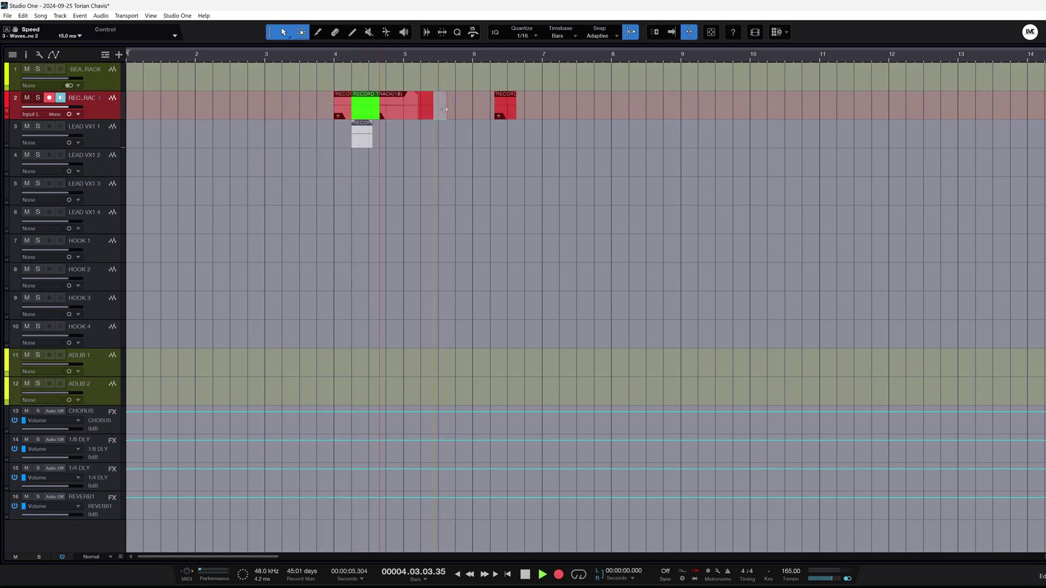
key("Down")
key("Down")
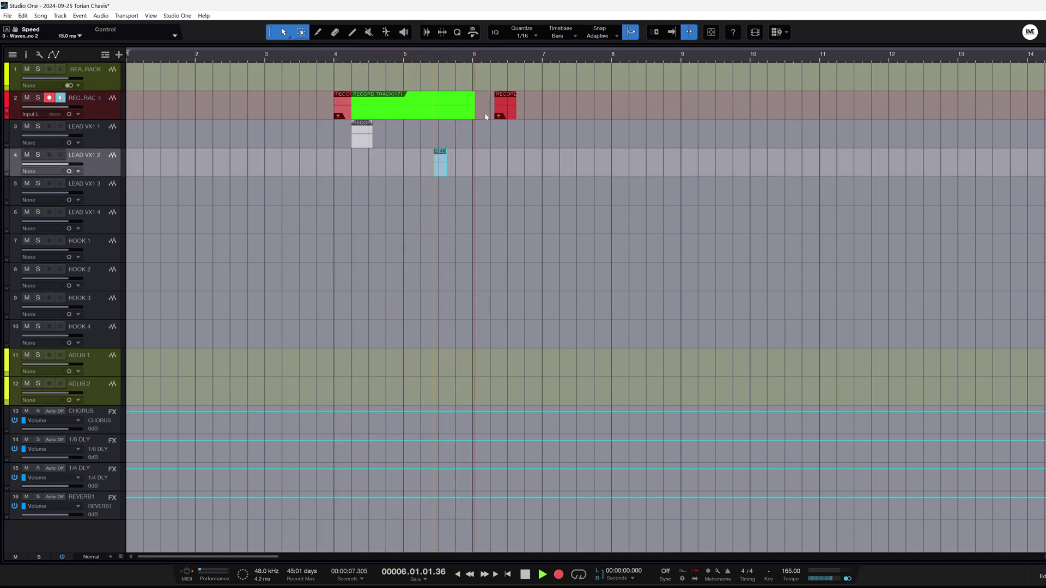
key("space")
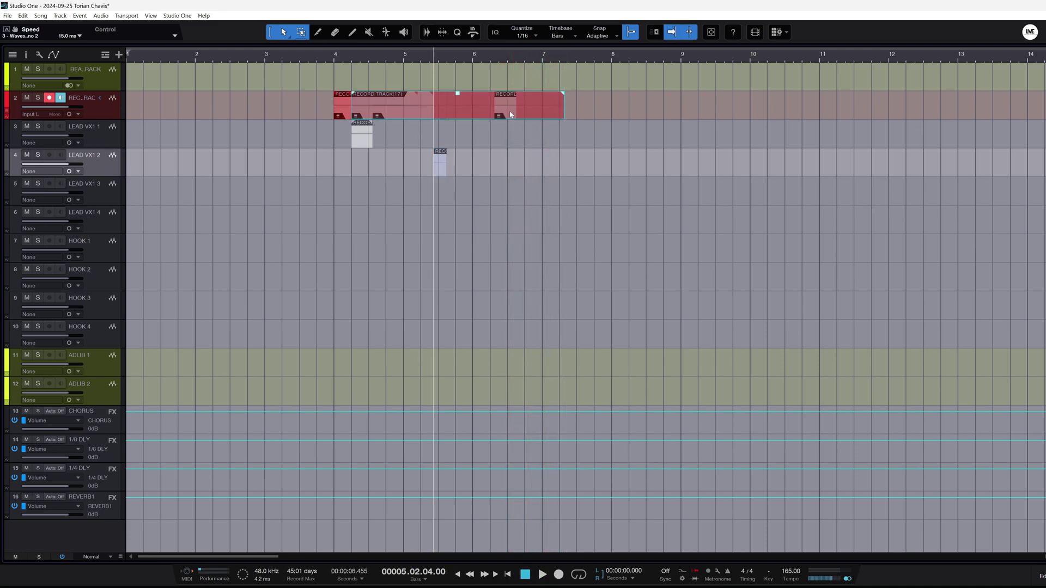
left_click(469, 110)
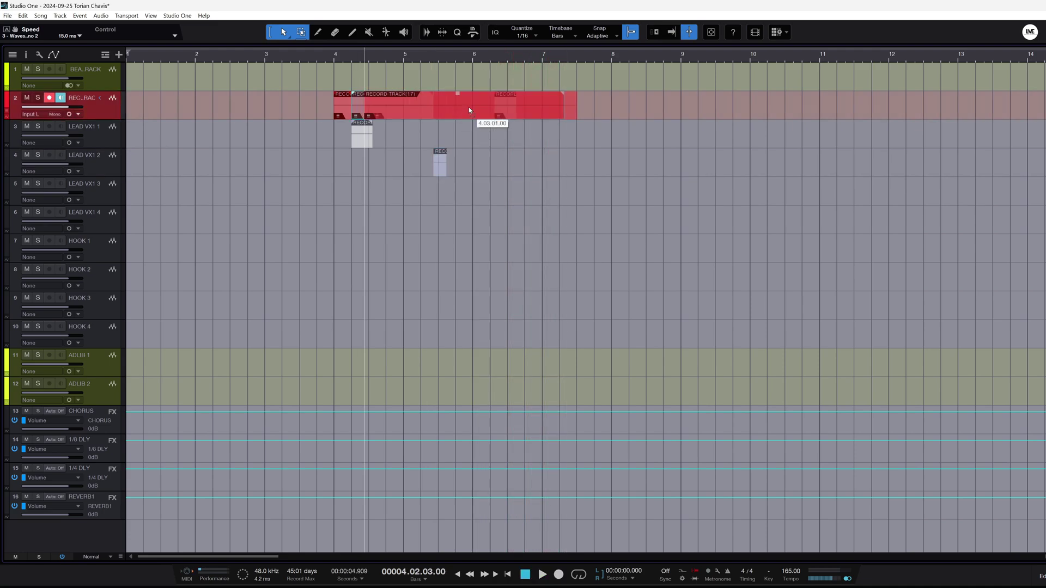
left_click(502, 96)
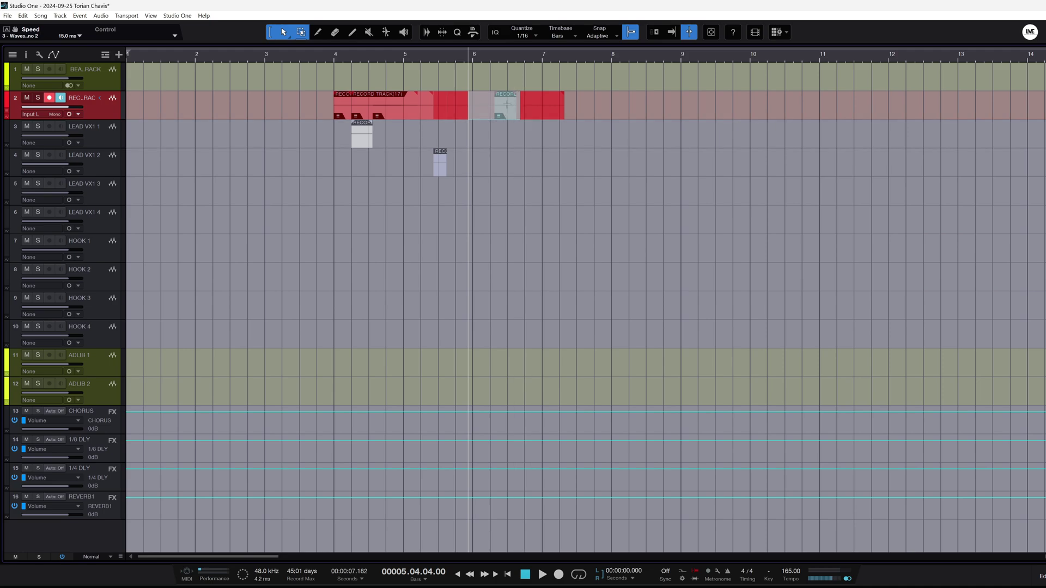
left_click(452, 128)
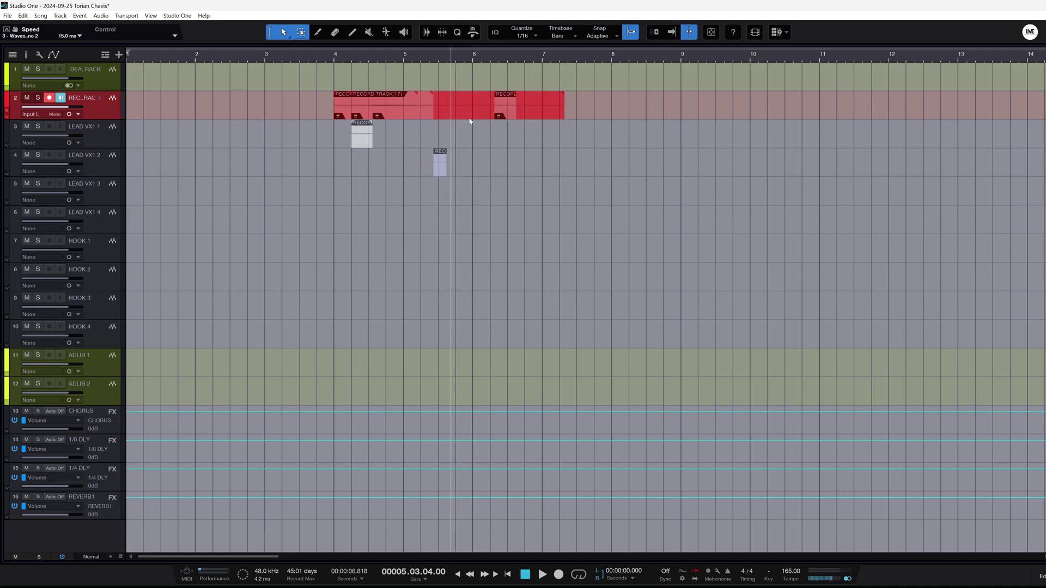
Step: Move the range from 5.4.3 to about 6.3 onto LEAD VX1 1, and record a new take from 5.4.3
left_click_drag(464, 103, 520, 102)
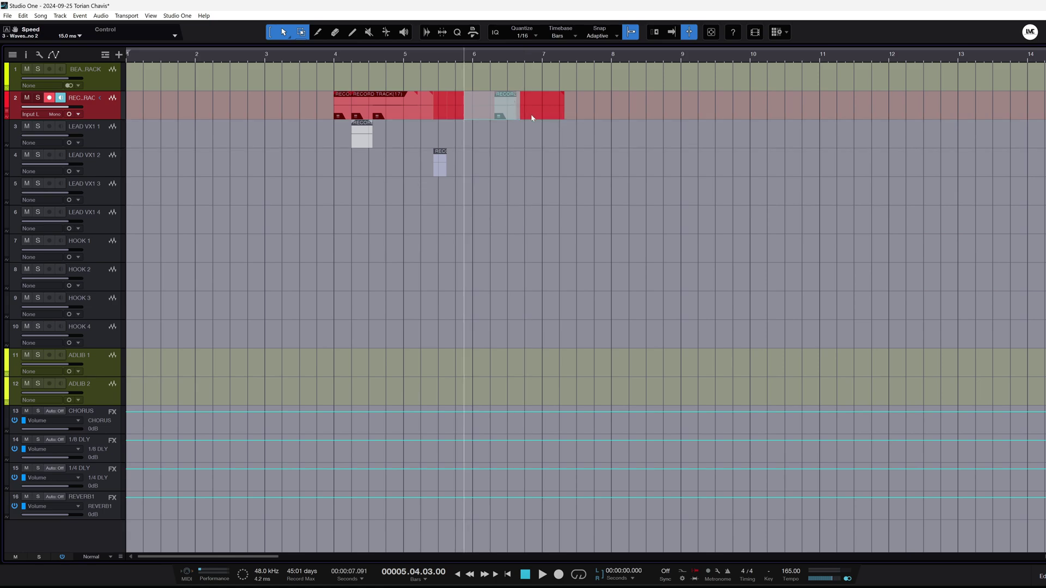
left_click_drag(532, 117, 525, 126)
key("KP_Multiply")
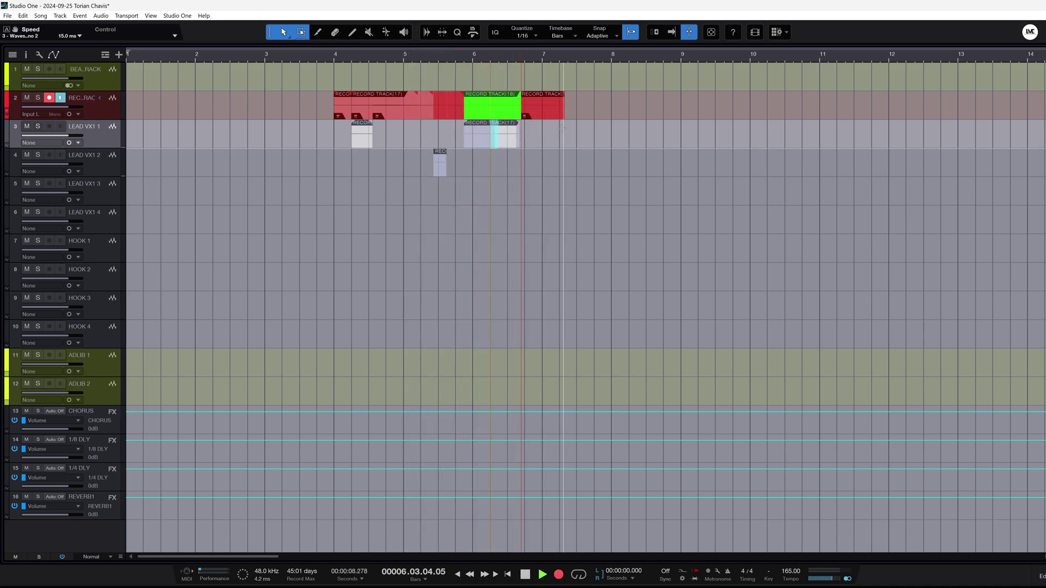
key("space")
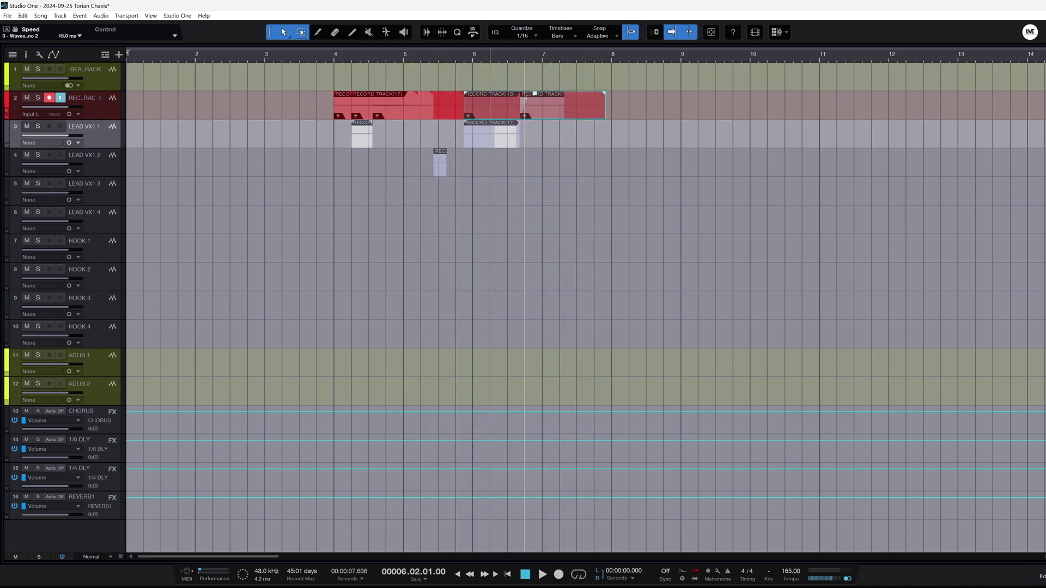
Step: Move the range from bar 6 beat 4 to about bar 7 beat 2 onto LEAD VX1 1, and briefly start playback
left_click(554, 104)
left_click_drag(554, 104, 557, 133)
key("space")
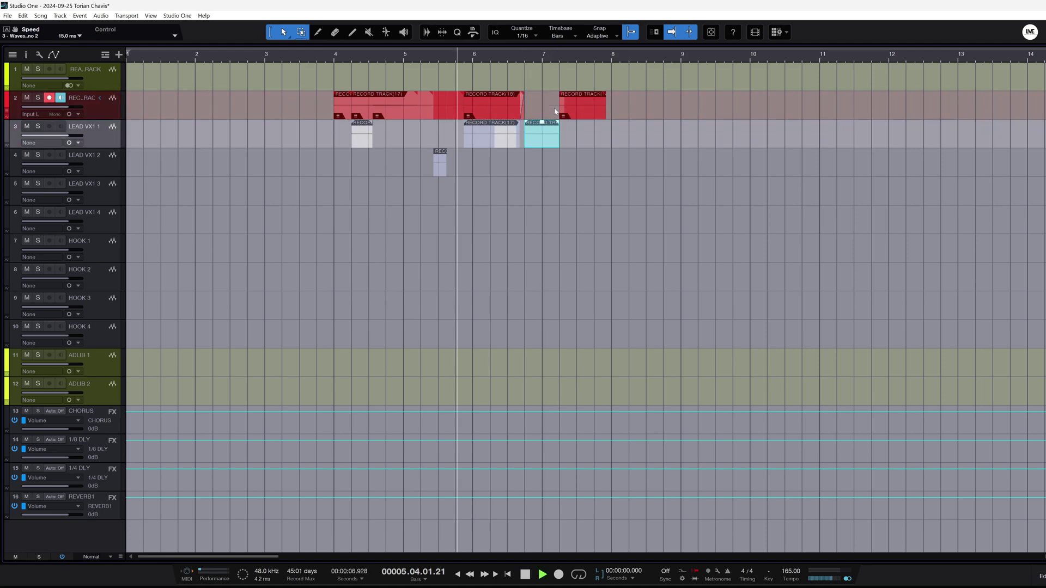
key("space")
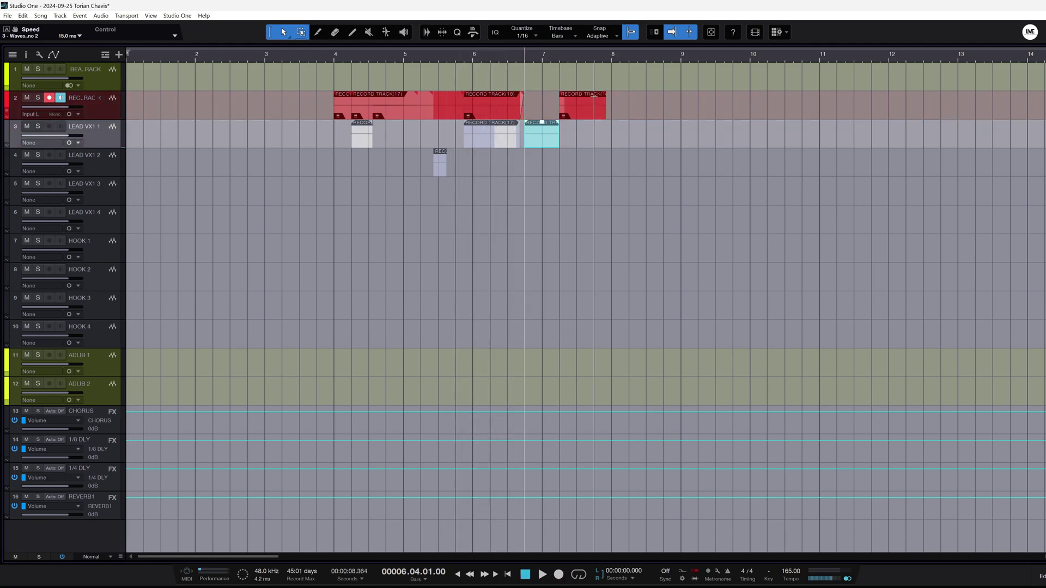
Step: Record a take from bar 6 beat 4, moving its short range from 7.2.4 onto LEAD VX1 2 and the range from 7.3.3 onto LEAD VX1 1
key("KP_Multiply")
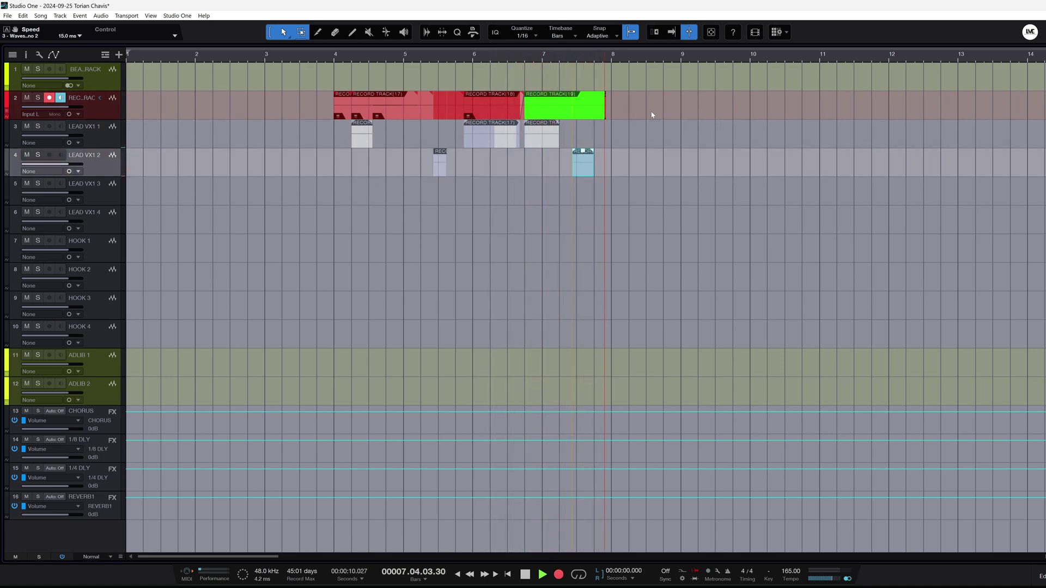
key("space")
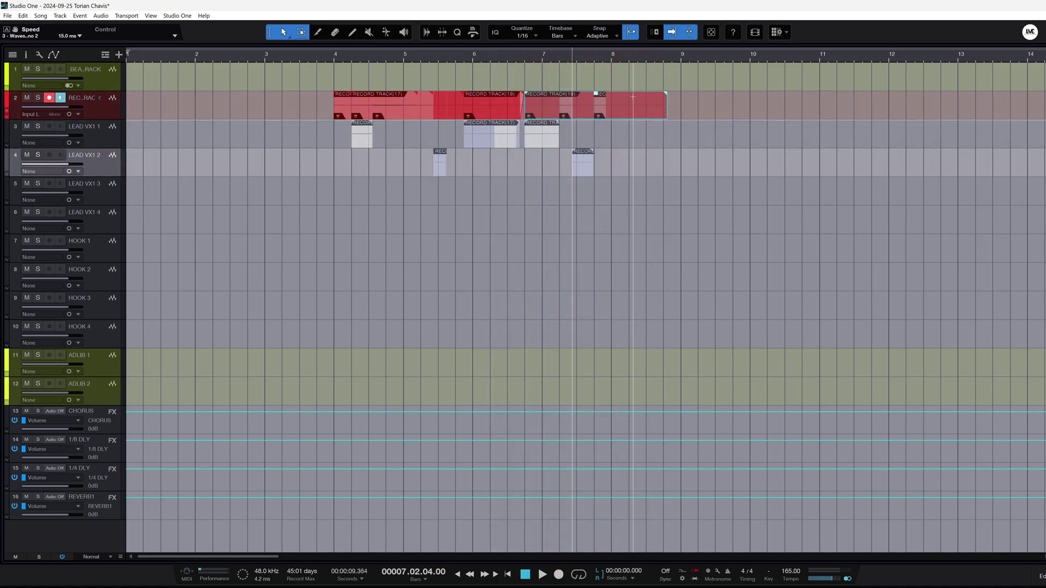
left_click_drag(592, 101, 593, 104)
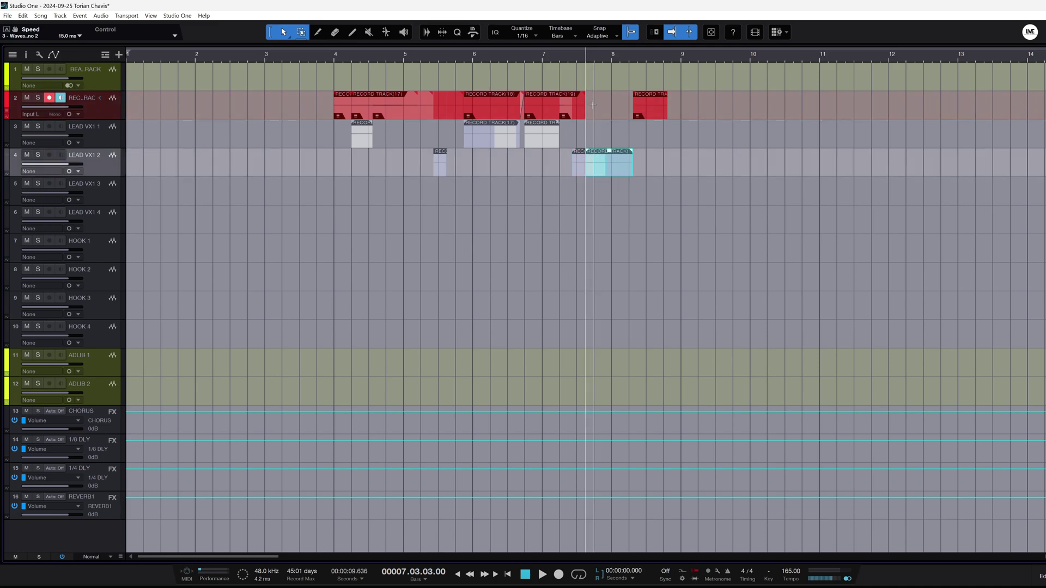
key("alt+Up")
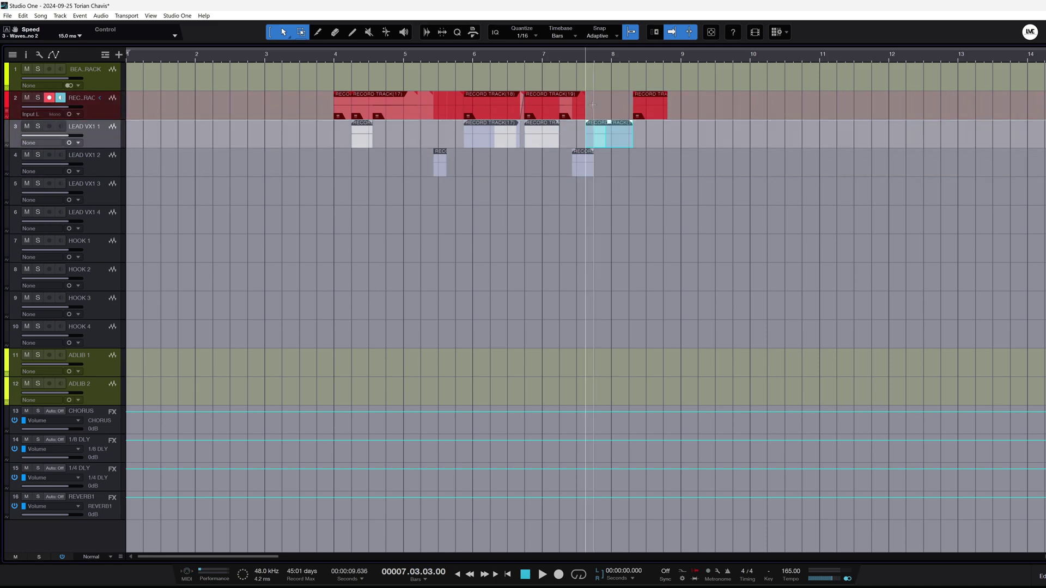
Step: Record another take from 7.3.3 on the record track, and delete all clips on the record and lead tracks
key("KP_Multiply")
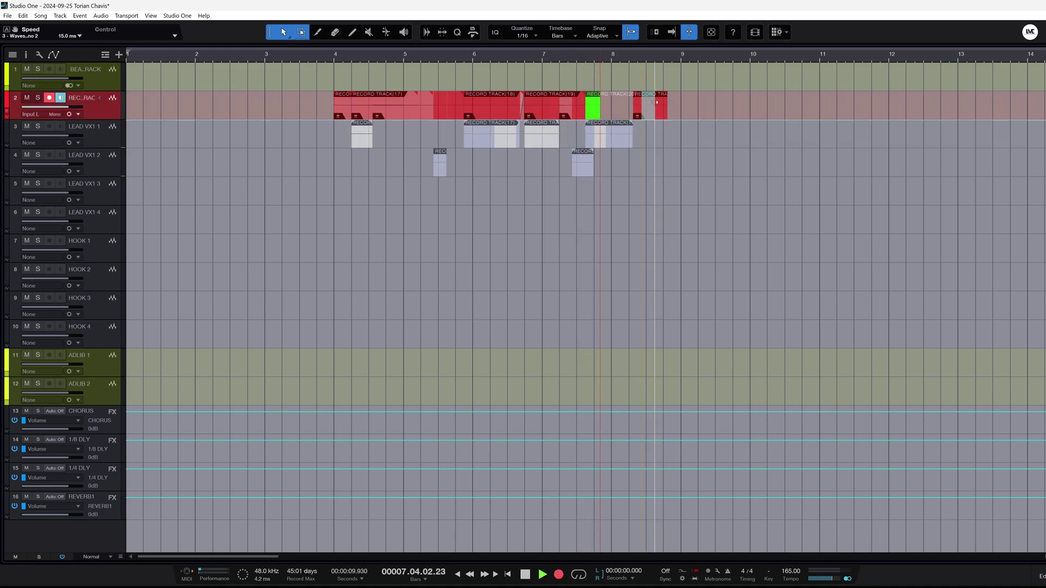
left_click_drag(657, 102, 282, 91)
key("space")
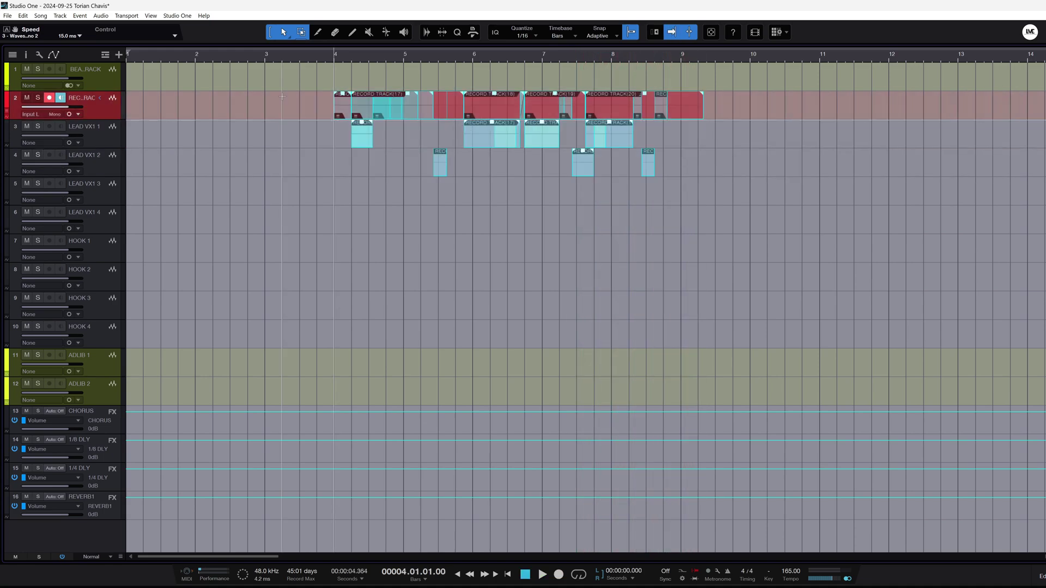
key("Delete")
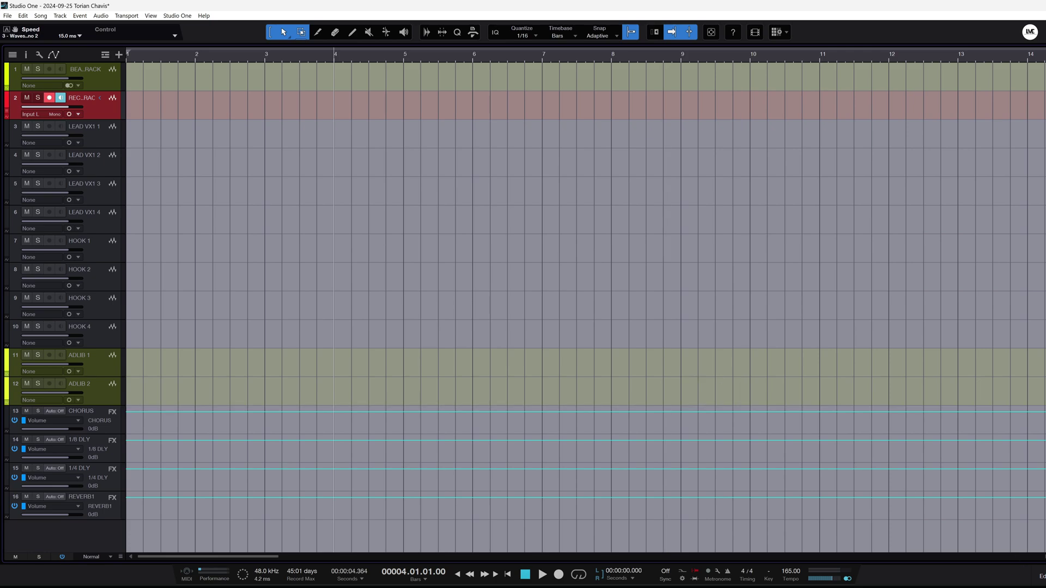
Step: Show the mixer, view the Waves Tune Real-Time Mono settings on the Input L channel, and close the plug-in window
key("F3")
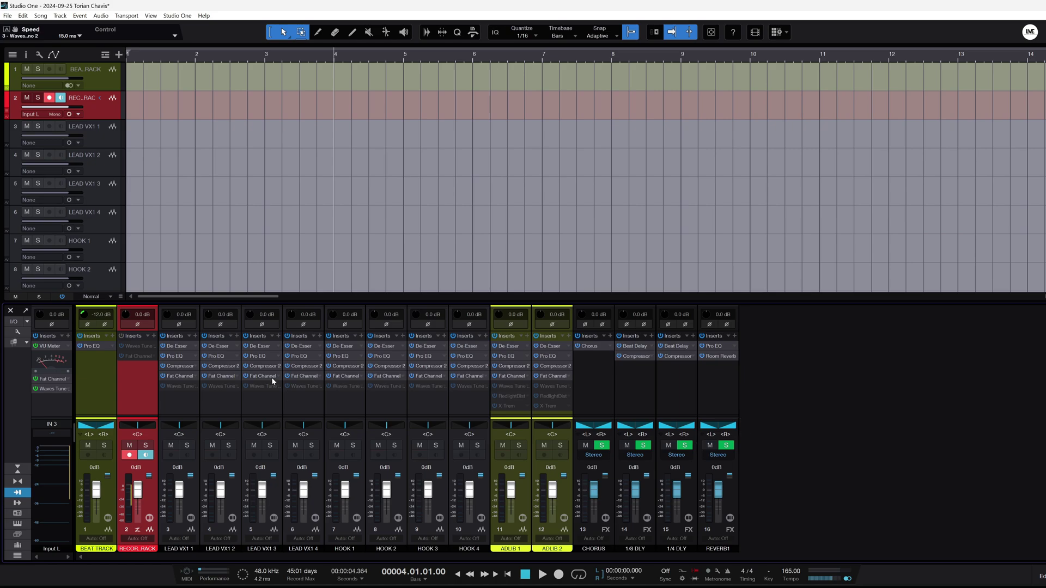
left_click(55, 391)
left_click(55, 390)
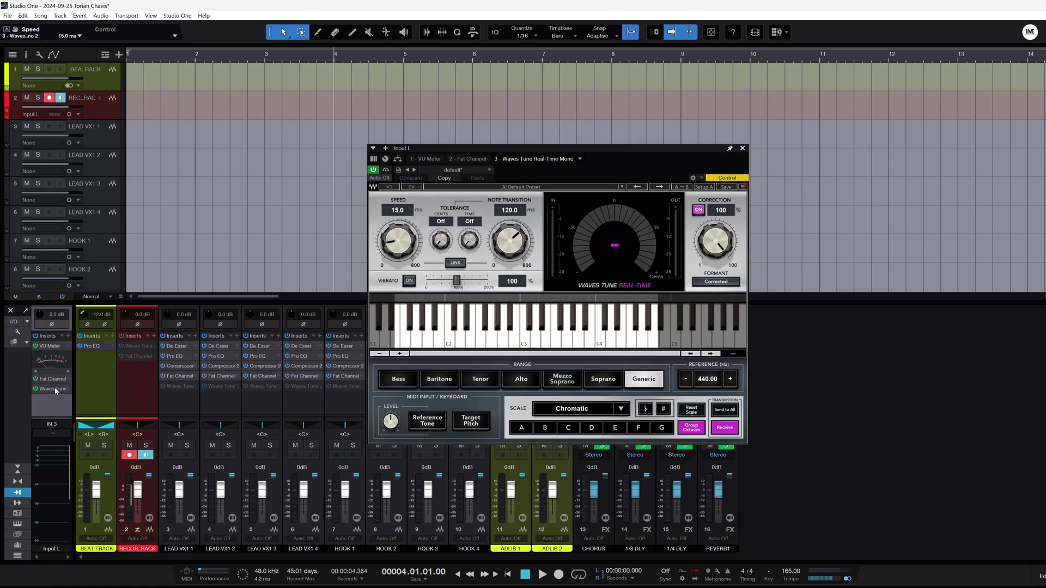
left_click(742, 148)
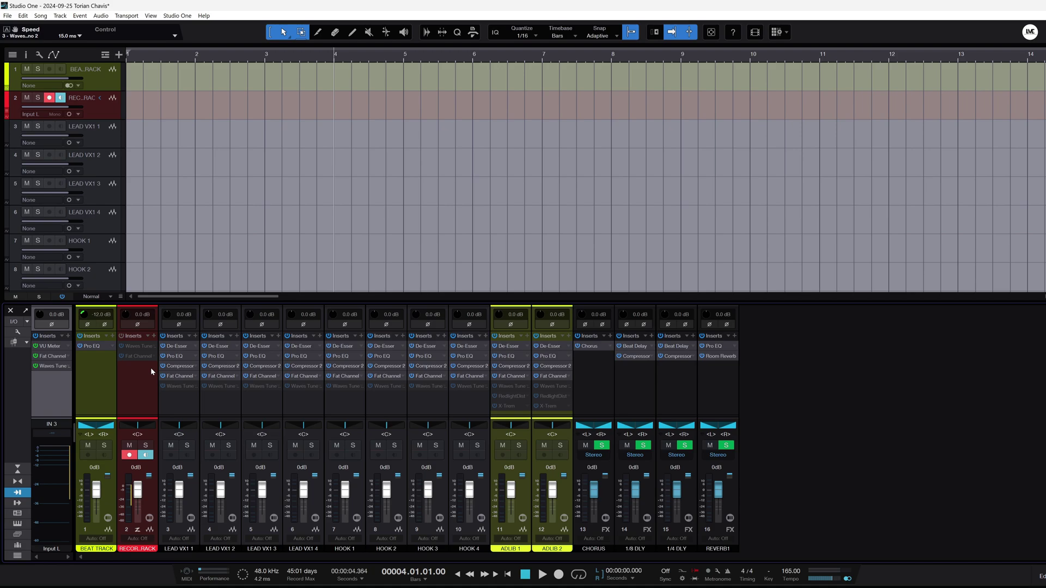
mouse_move(371, 587)
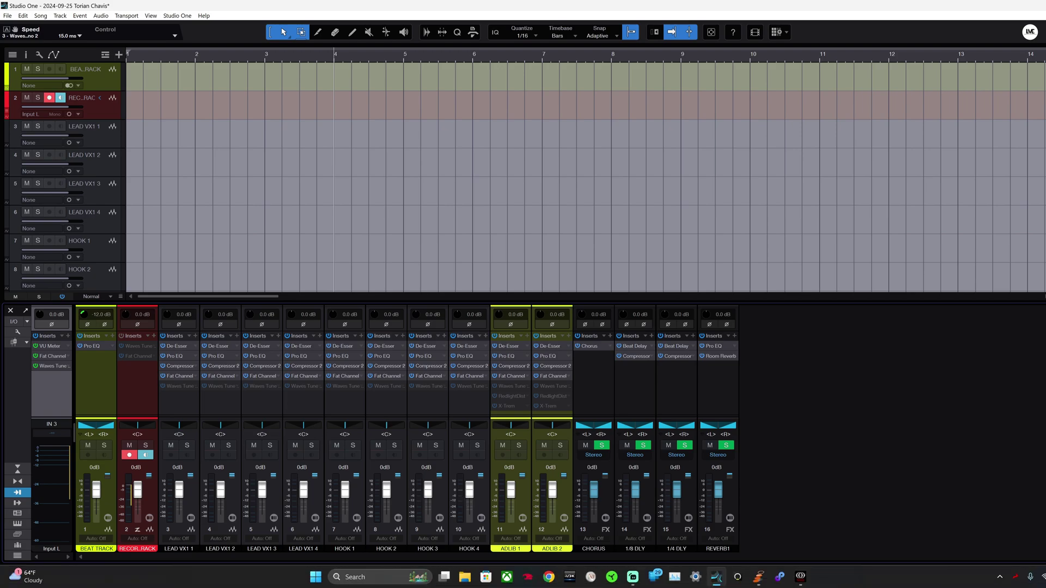